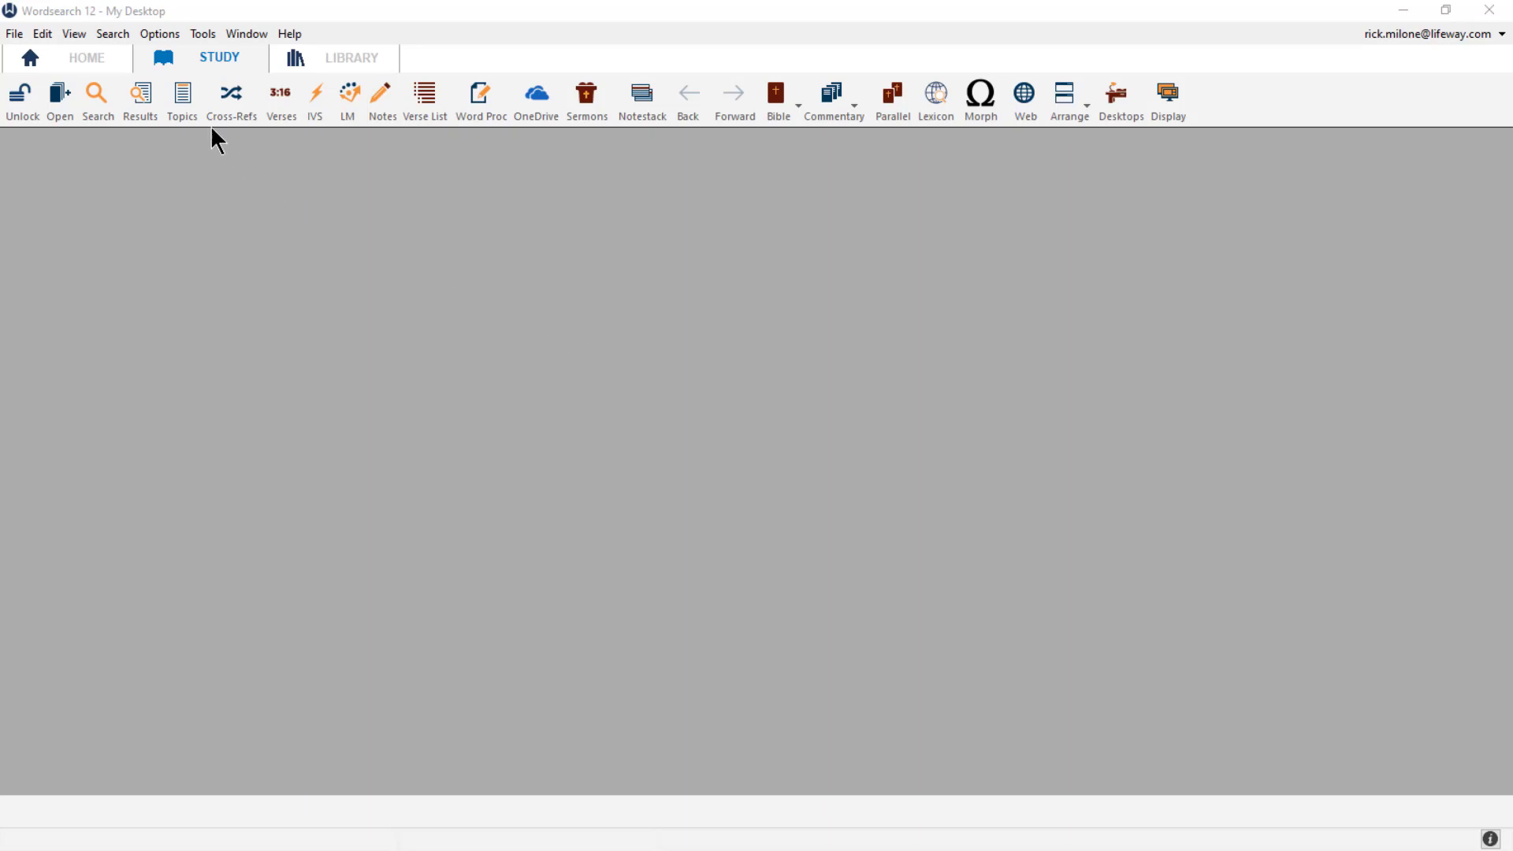
Turn on Display Resource Window in the Books and Windows program settings and widen the resource pane to show full book titles
click(158, 35)
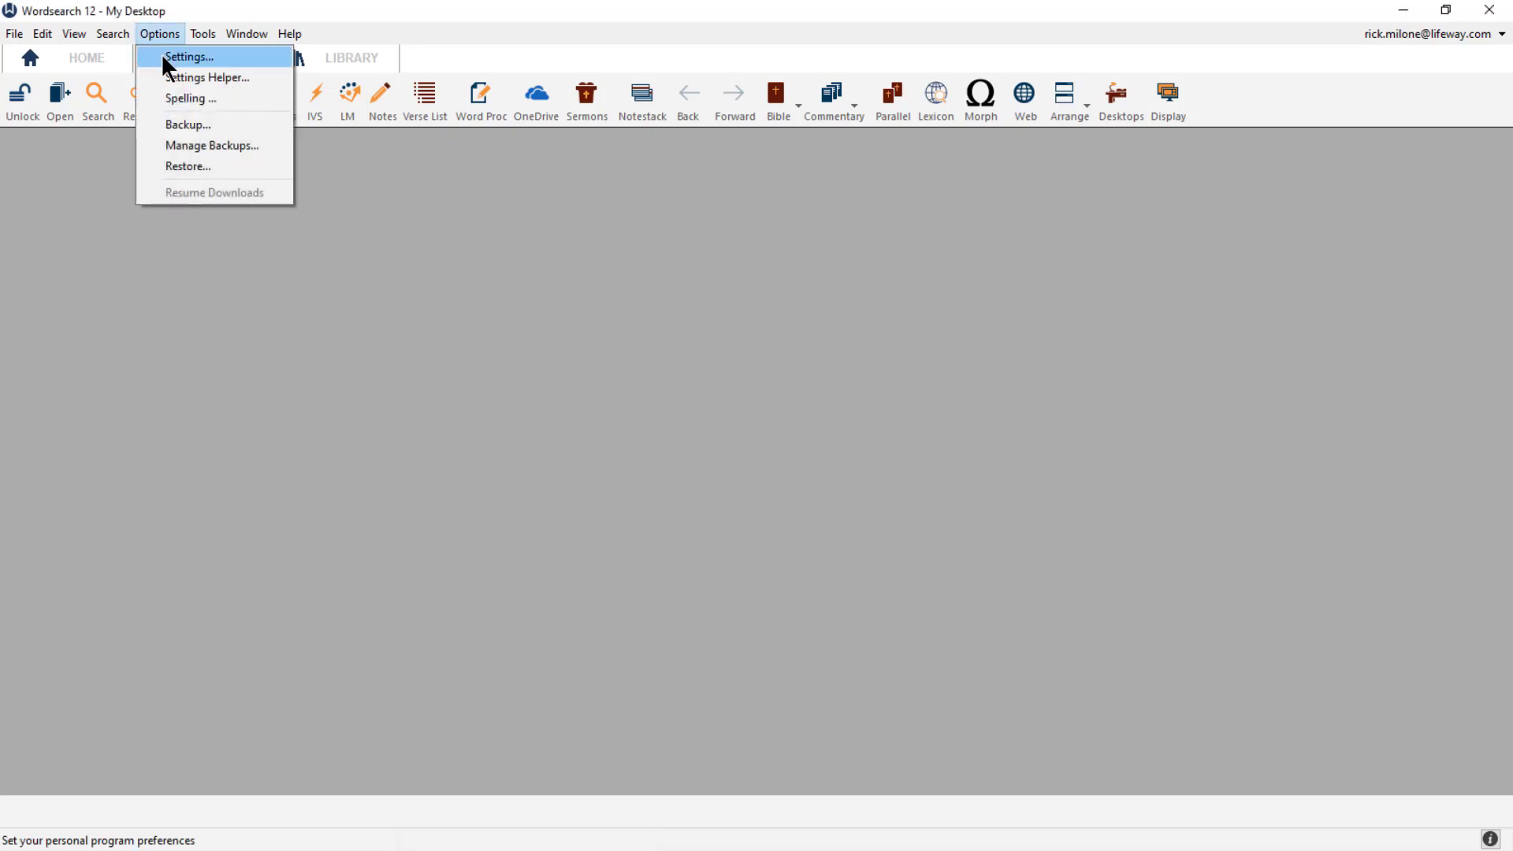
click(210, 60)
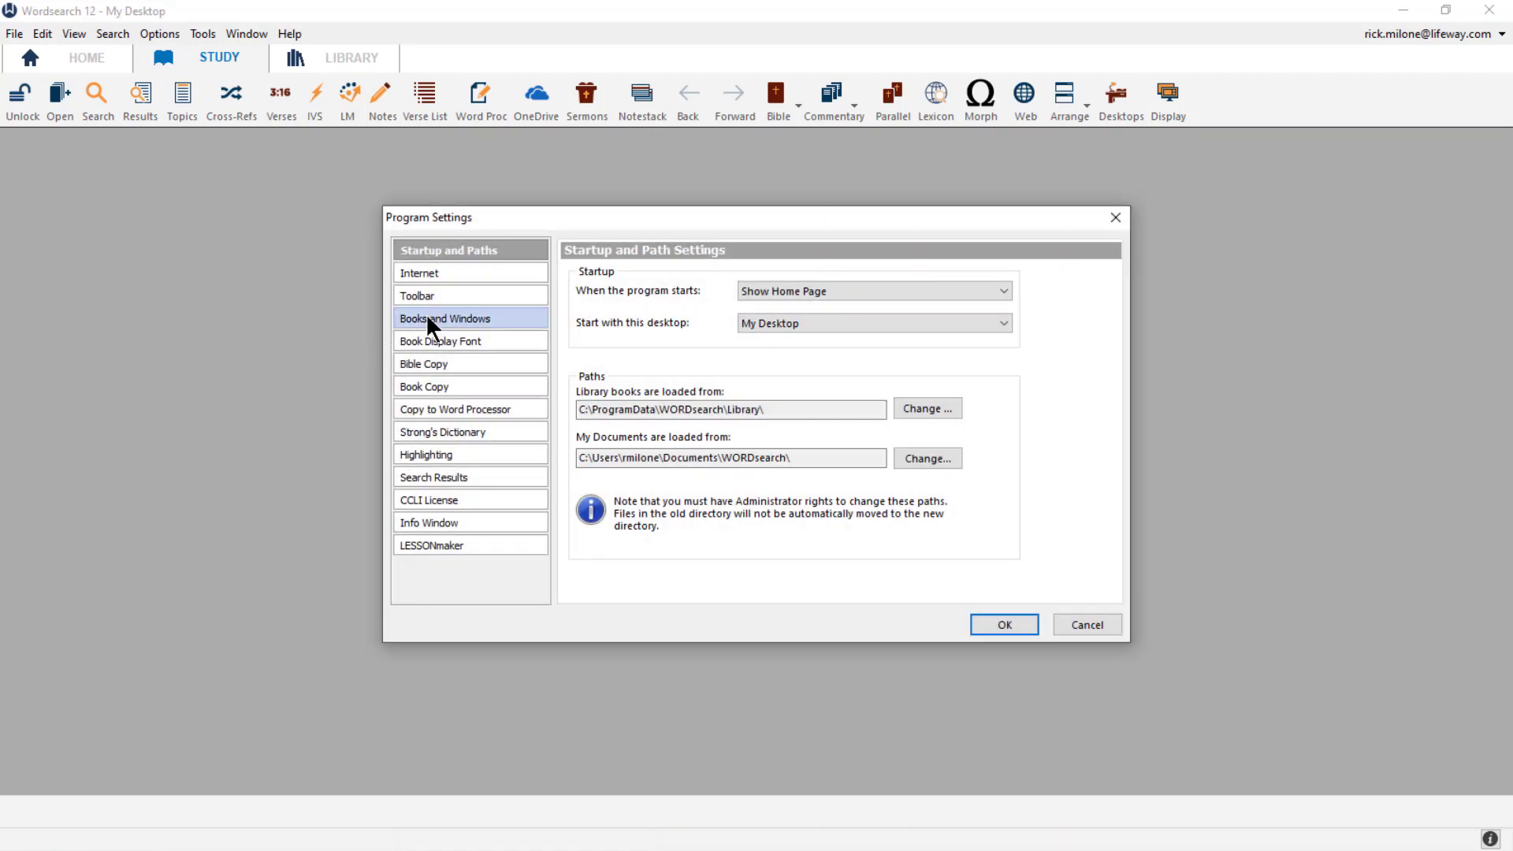
click(428, 322)
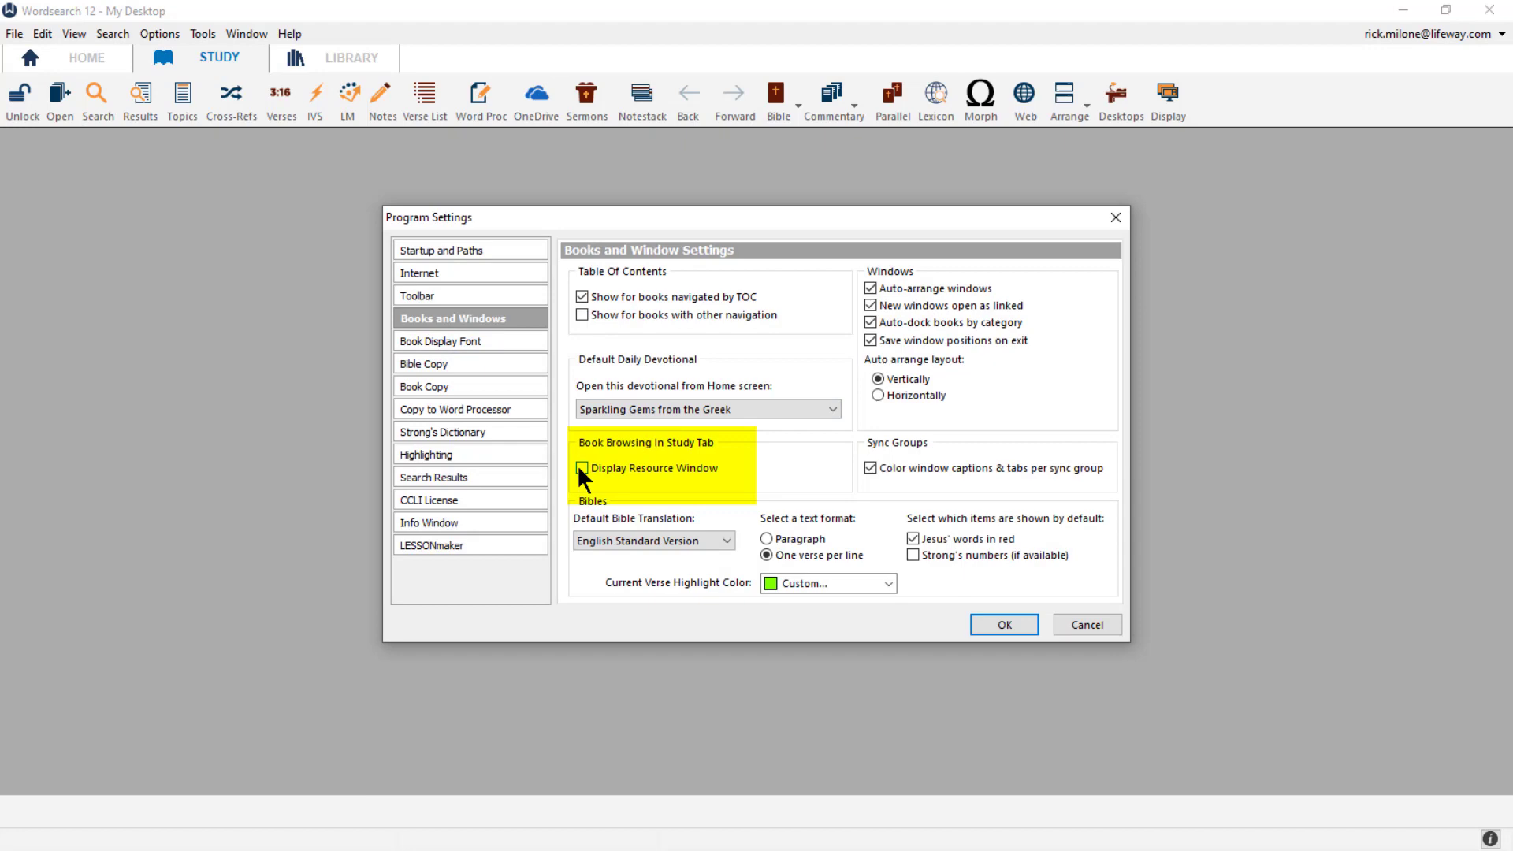
click(998, 624)
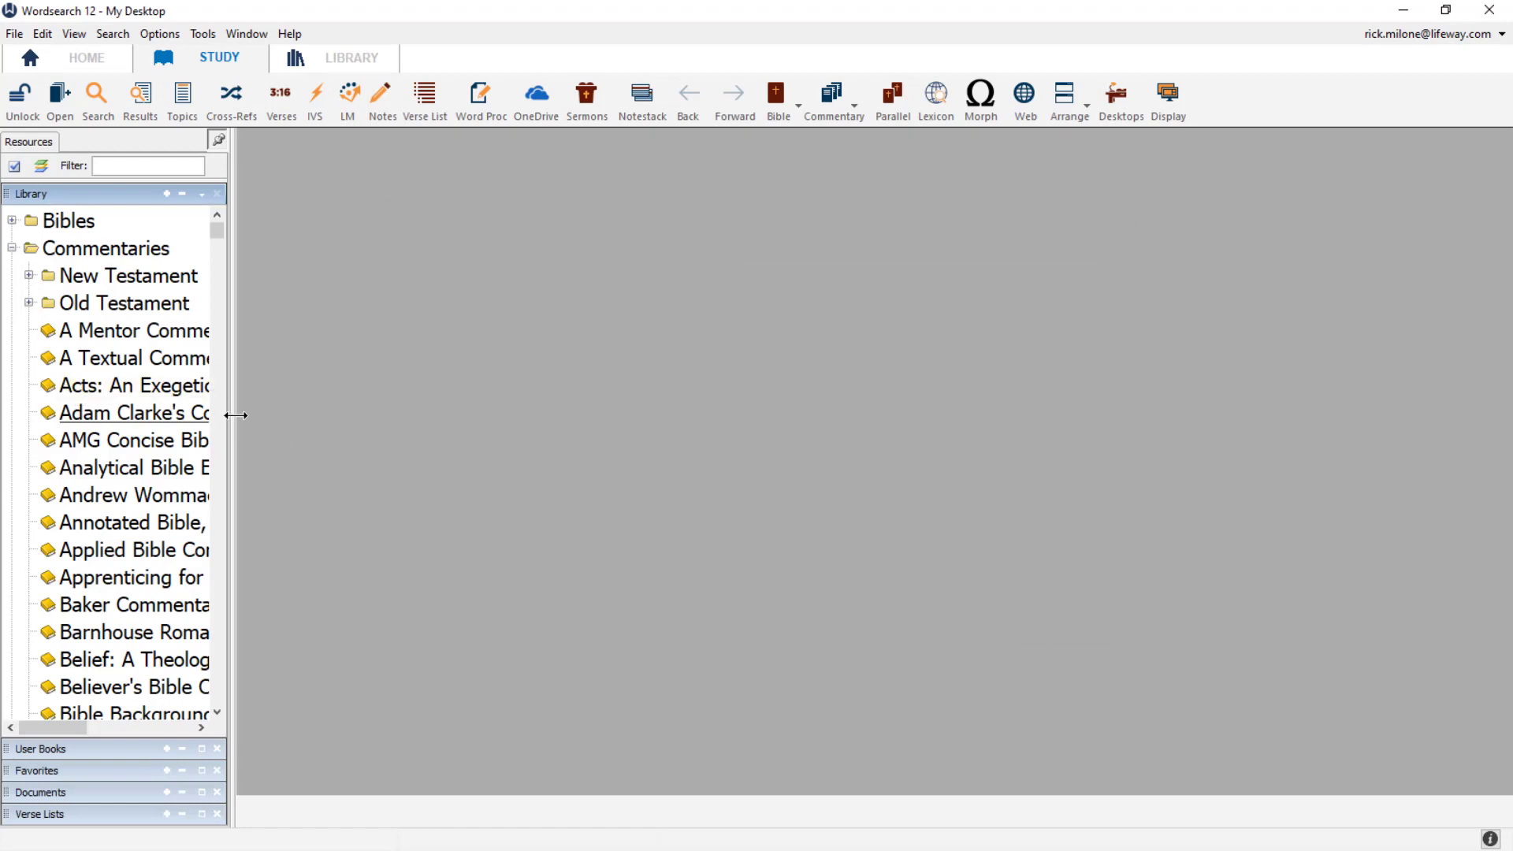
drag(236, 415, 402, 403)
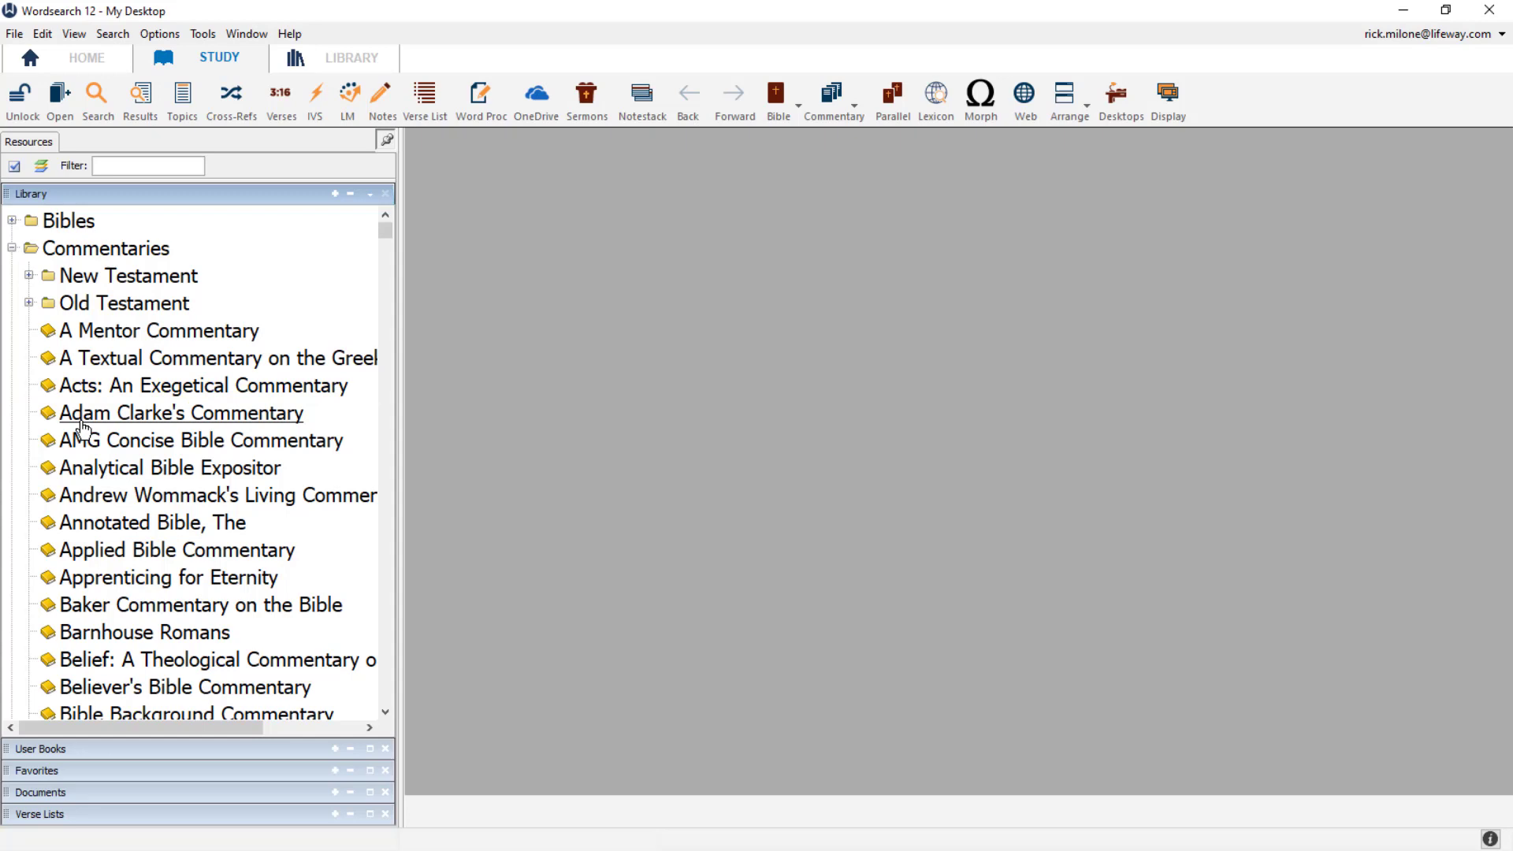
Change the category of "Acts: An Exegetical Commentary" to Commentaries\New Testament and expand the New Testament folder
right_click(94, 394)
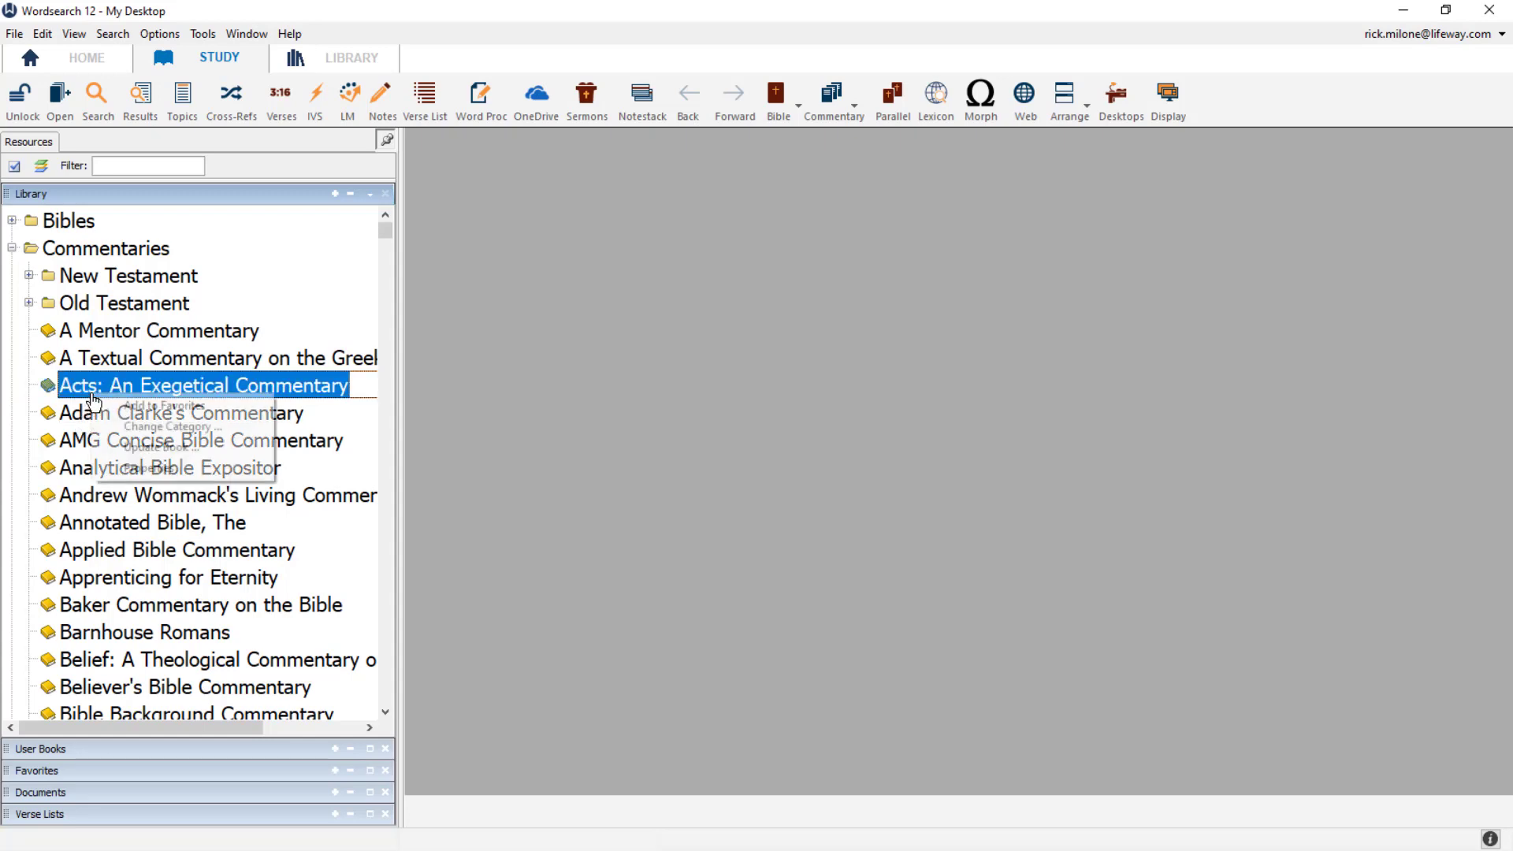
click(132, 425)
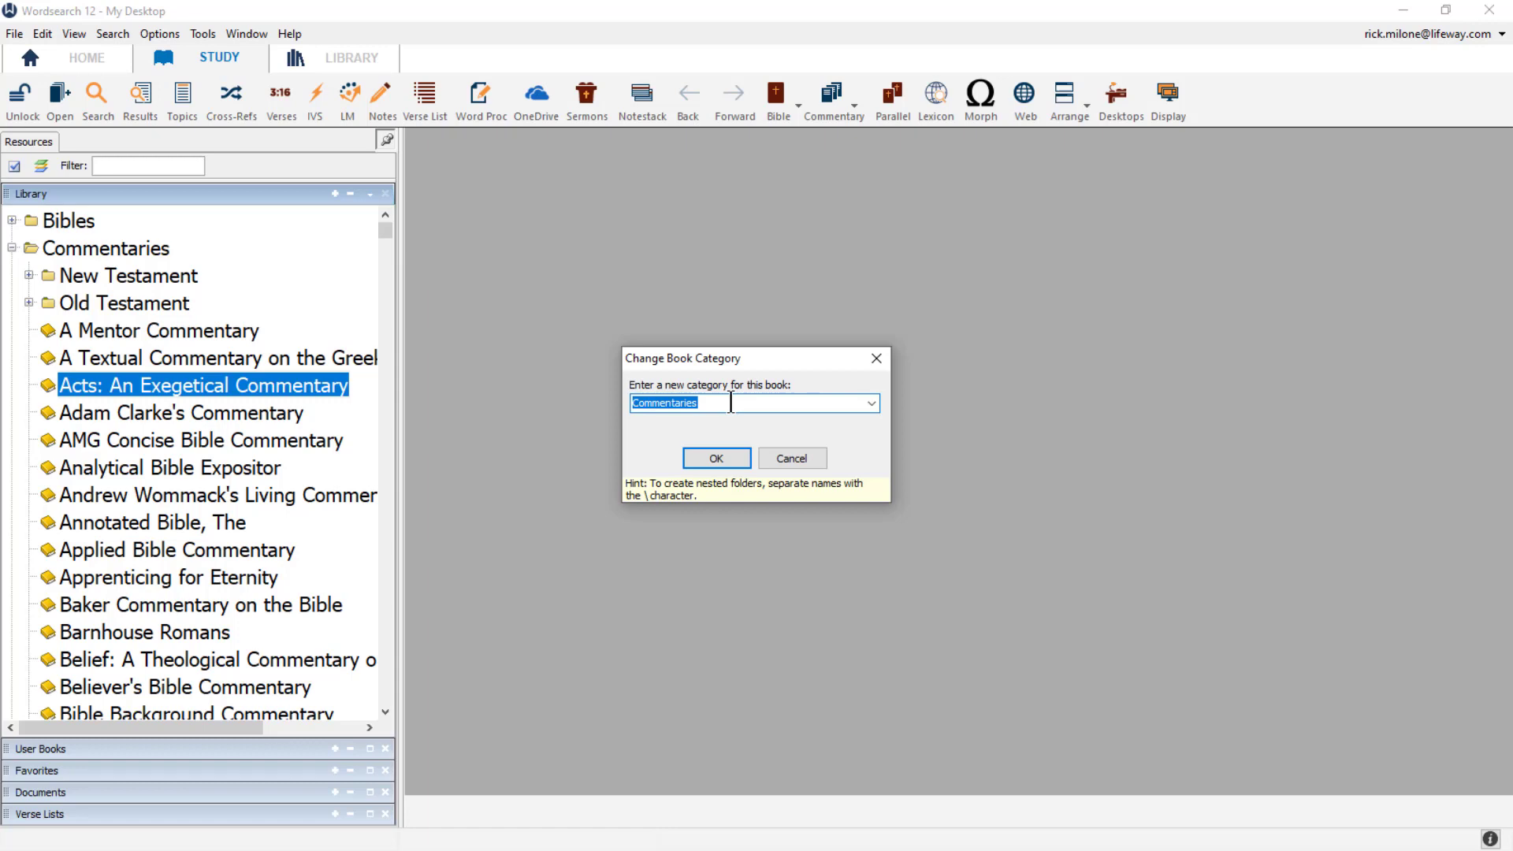
click(871, 403)
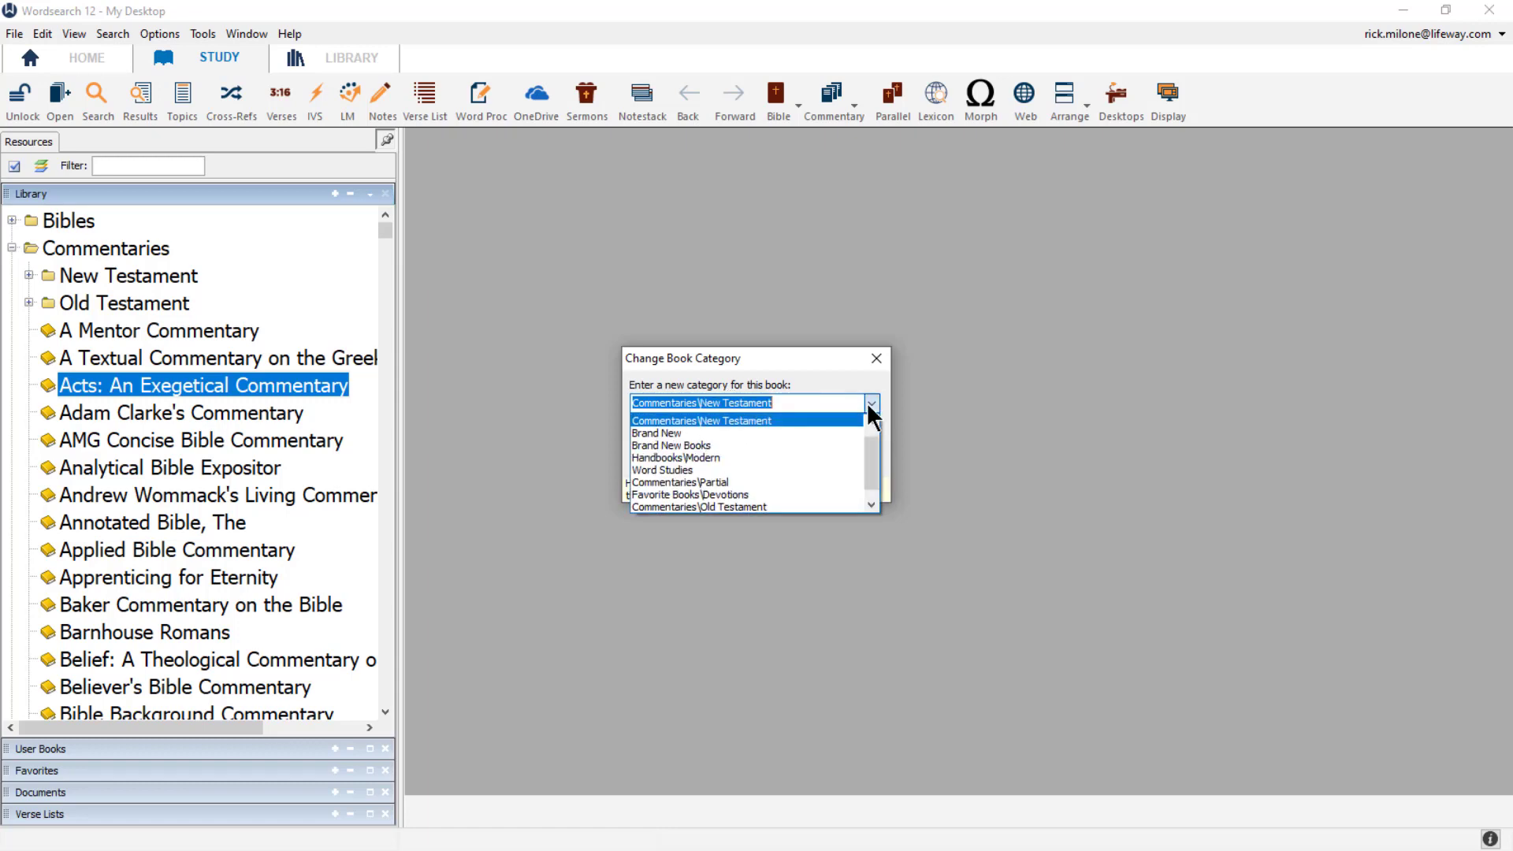
click(715, 421)
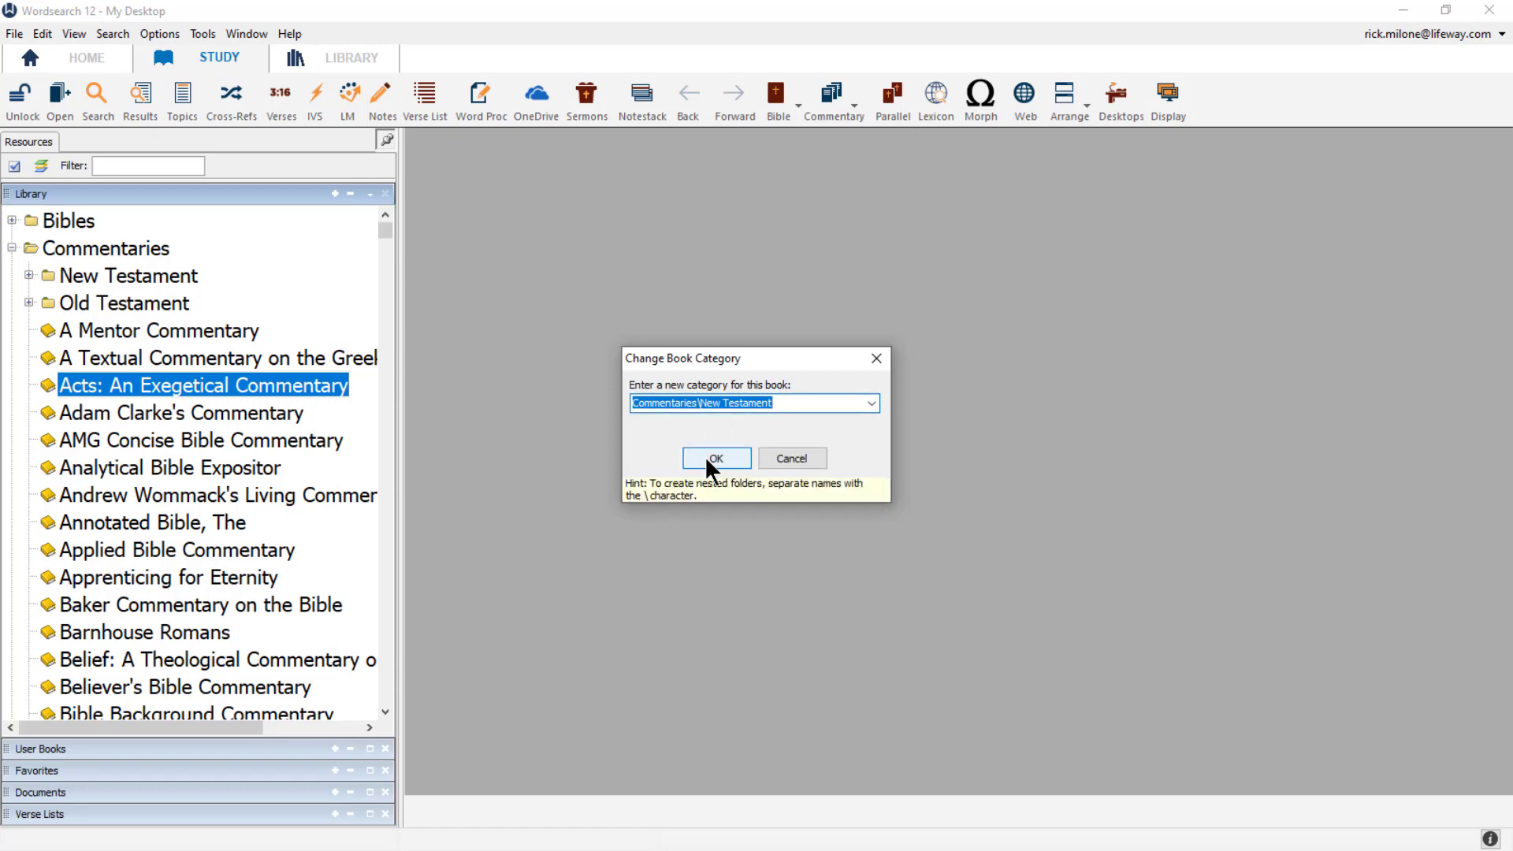
click(706, 461)
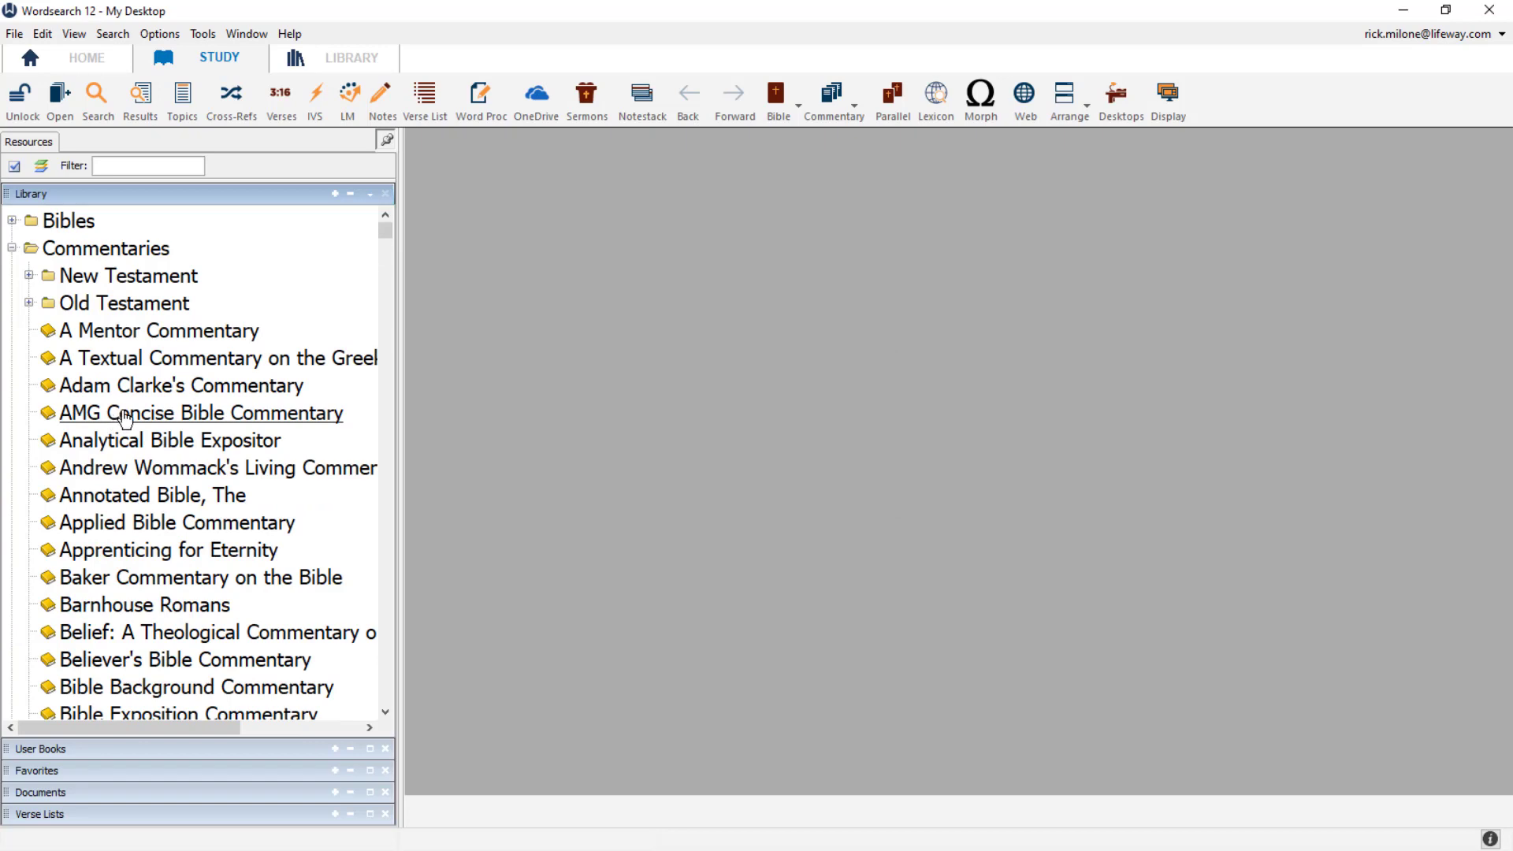
click(28, 275)
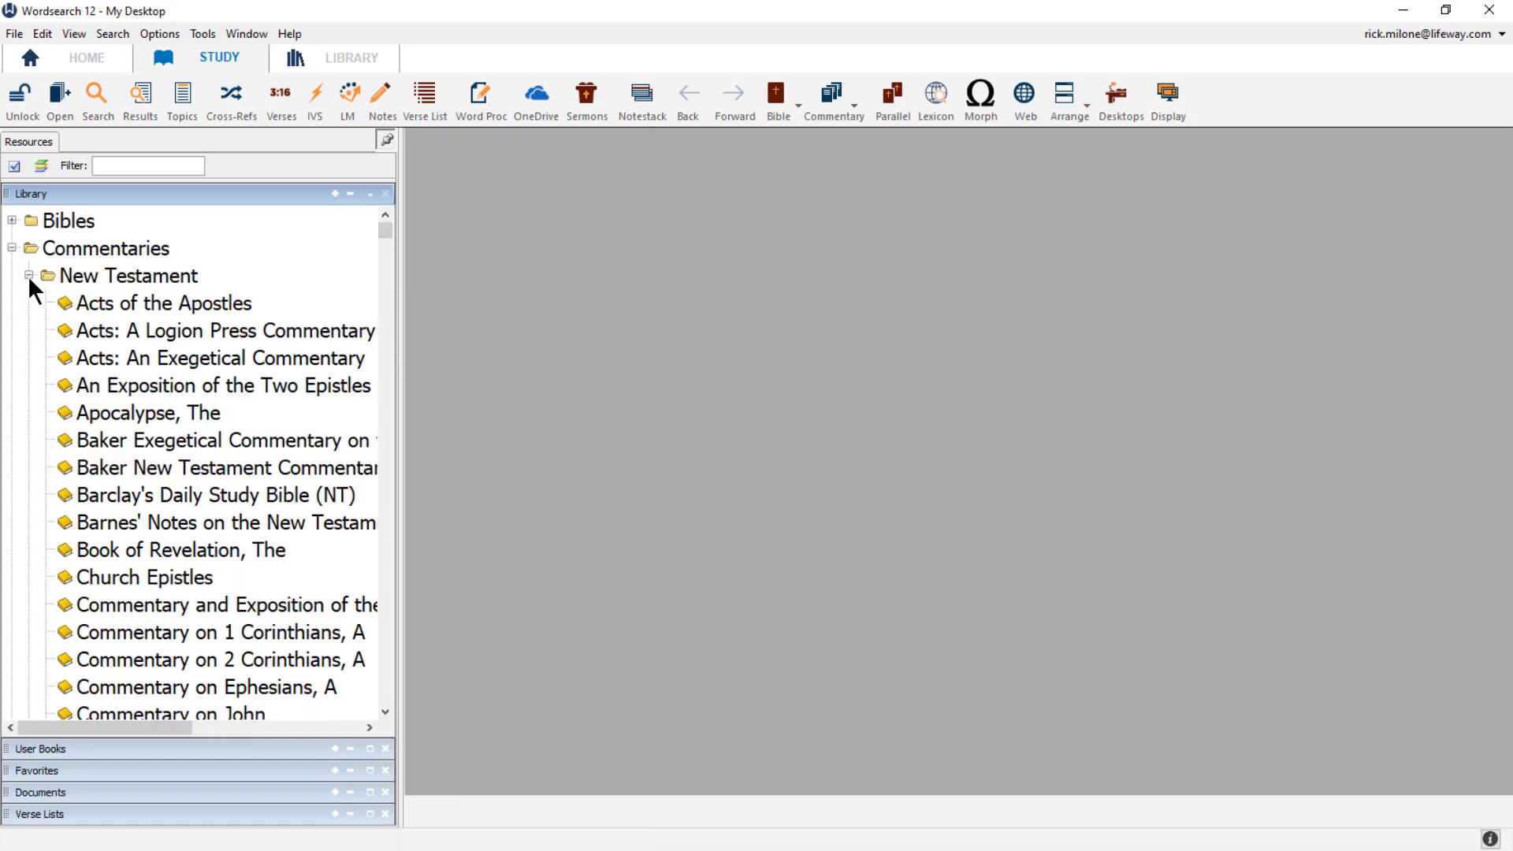
Revert "Acts: An Exegetical Commentary" to its original Commentaries category and collapse the New Testament and Commentaries folders
right_click(116, 370)
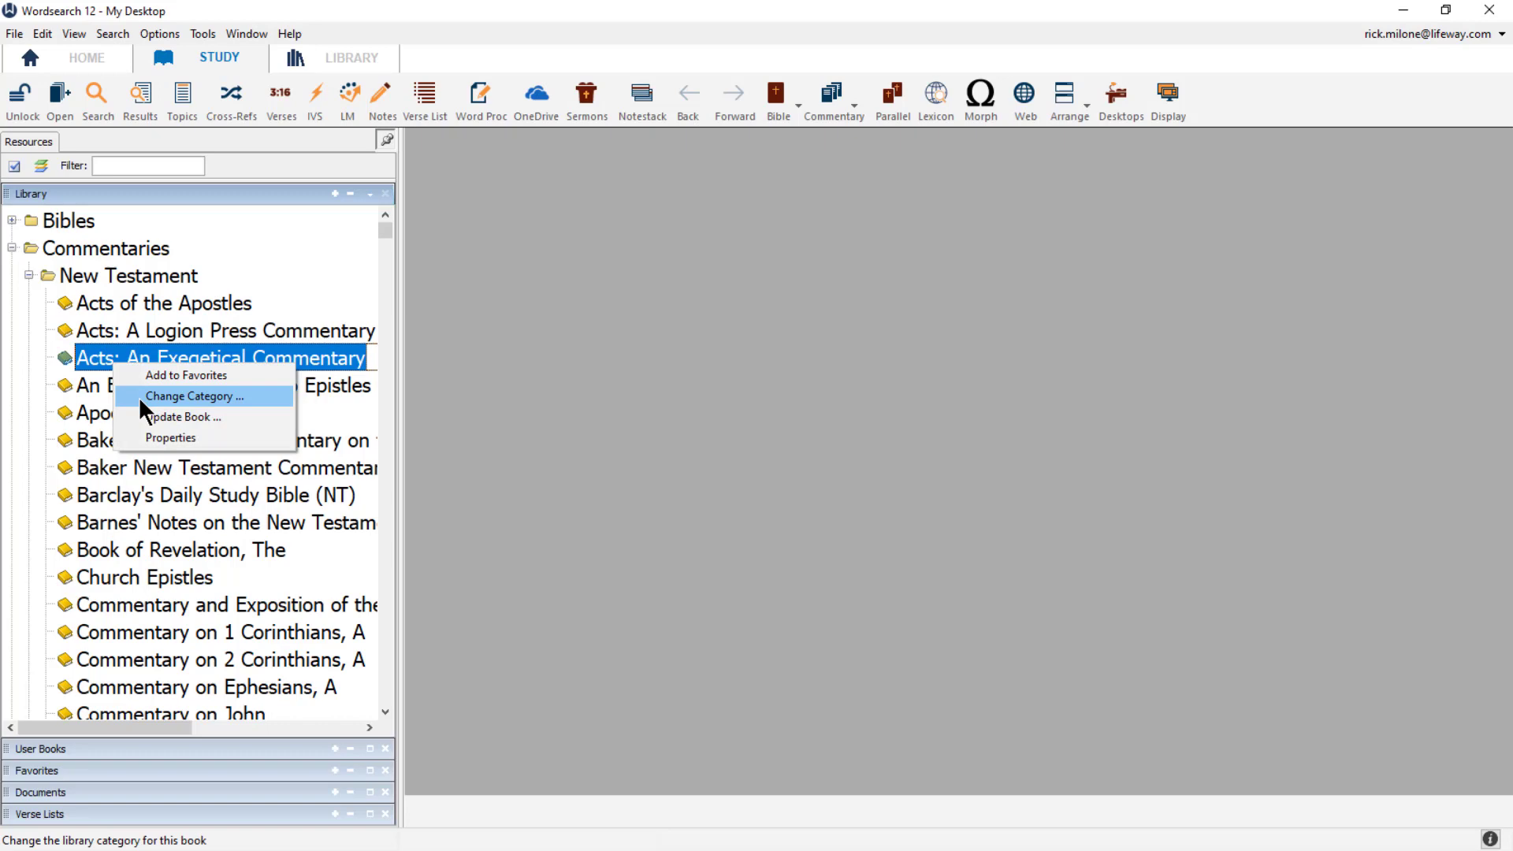
click(139, 396)
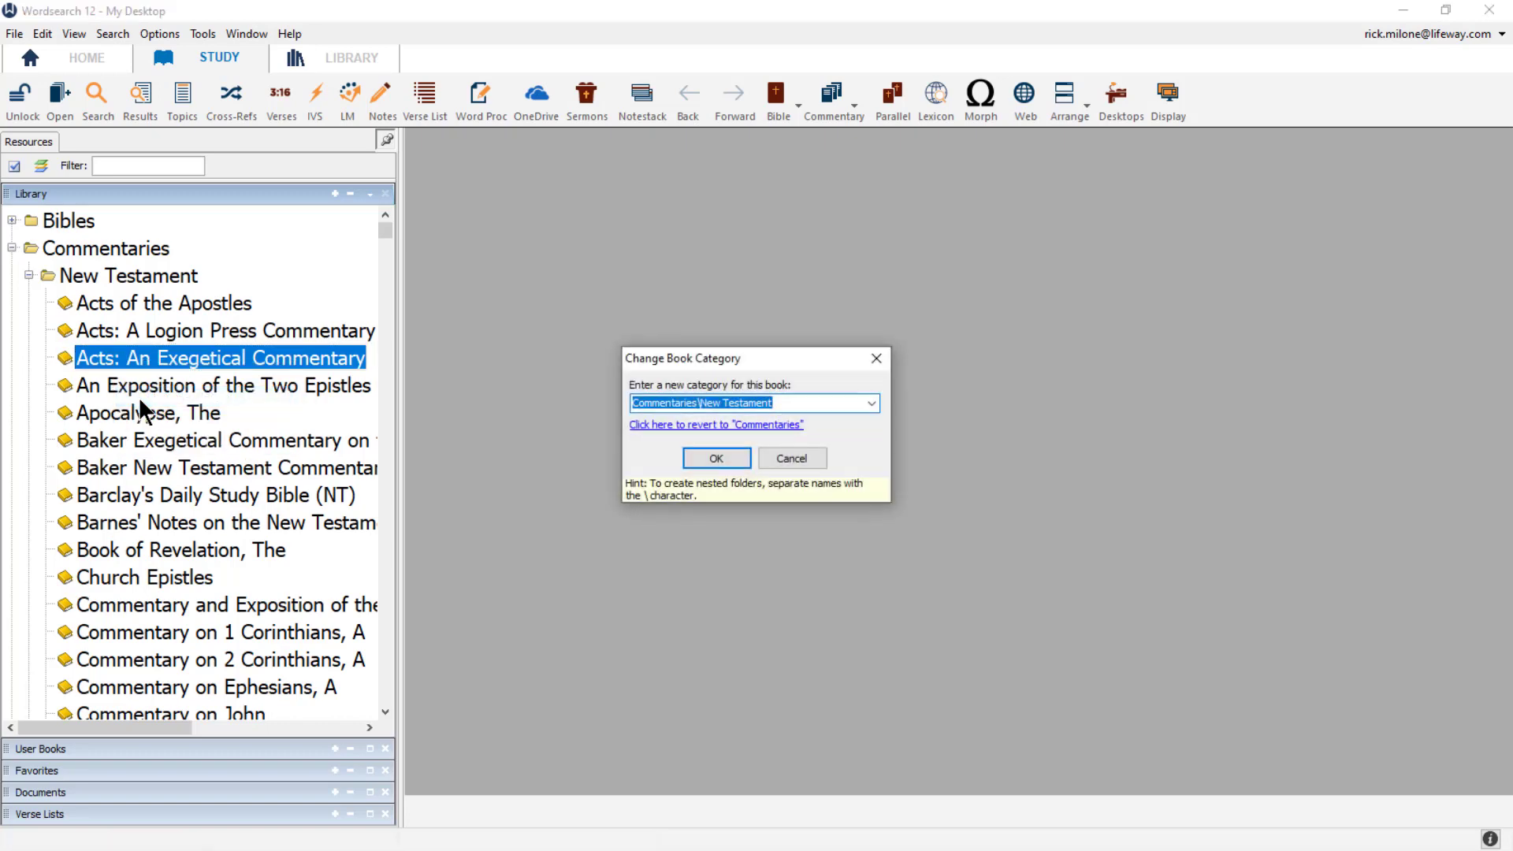
click(648, 436)
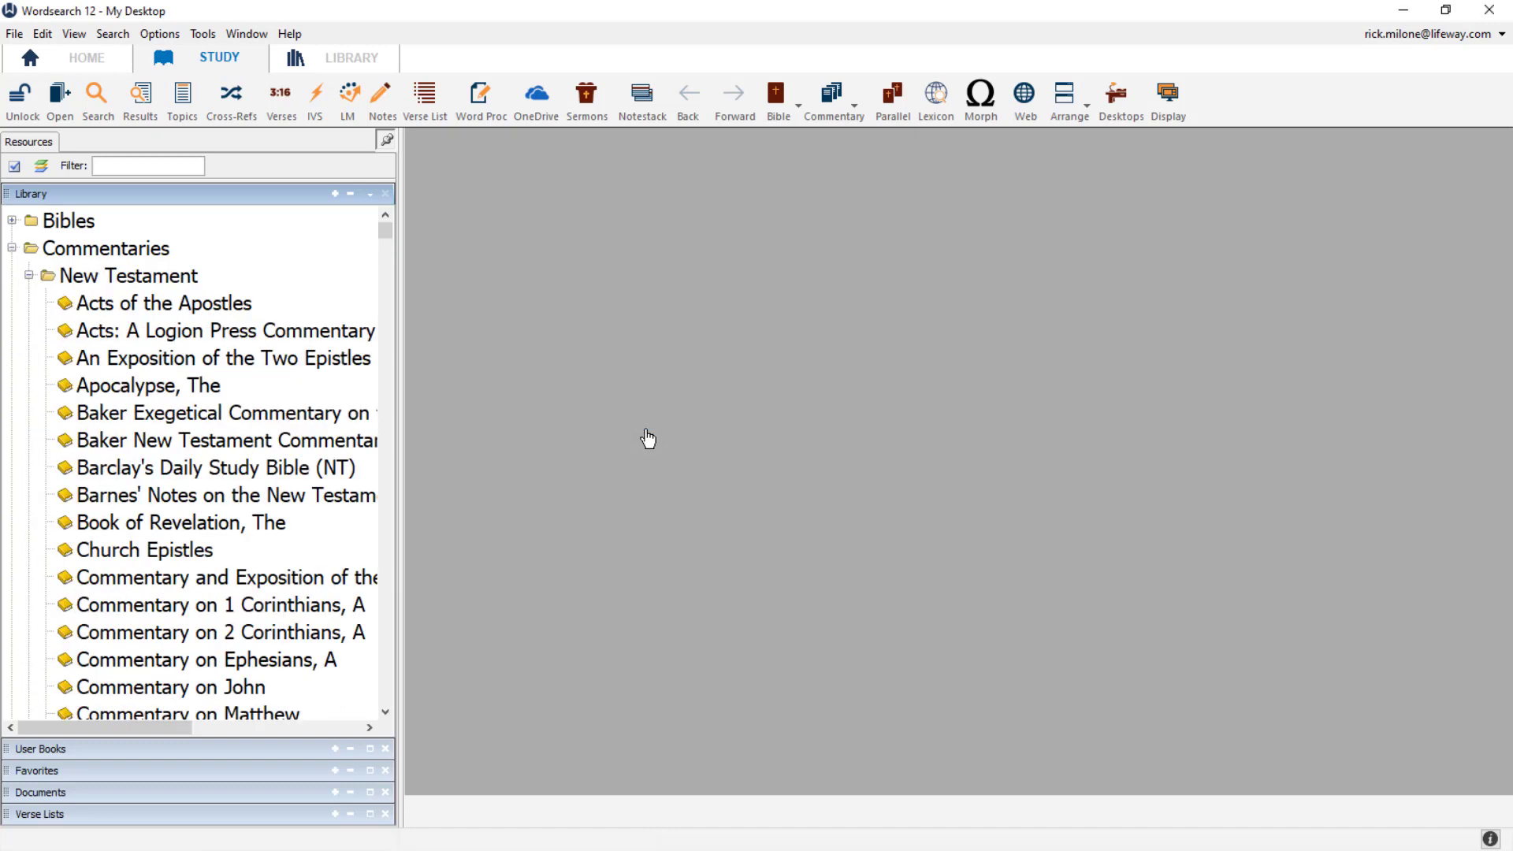
click(29, 275)
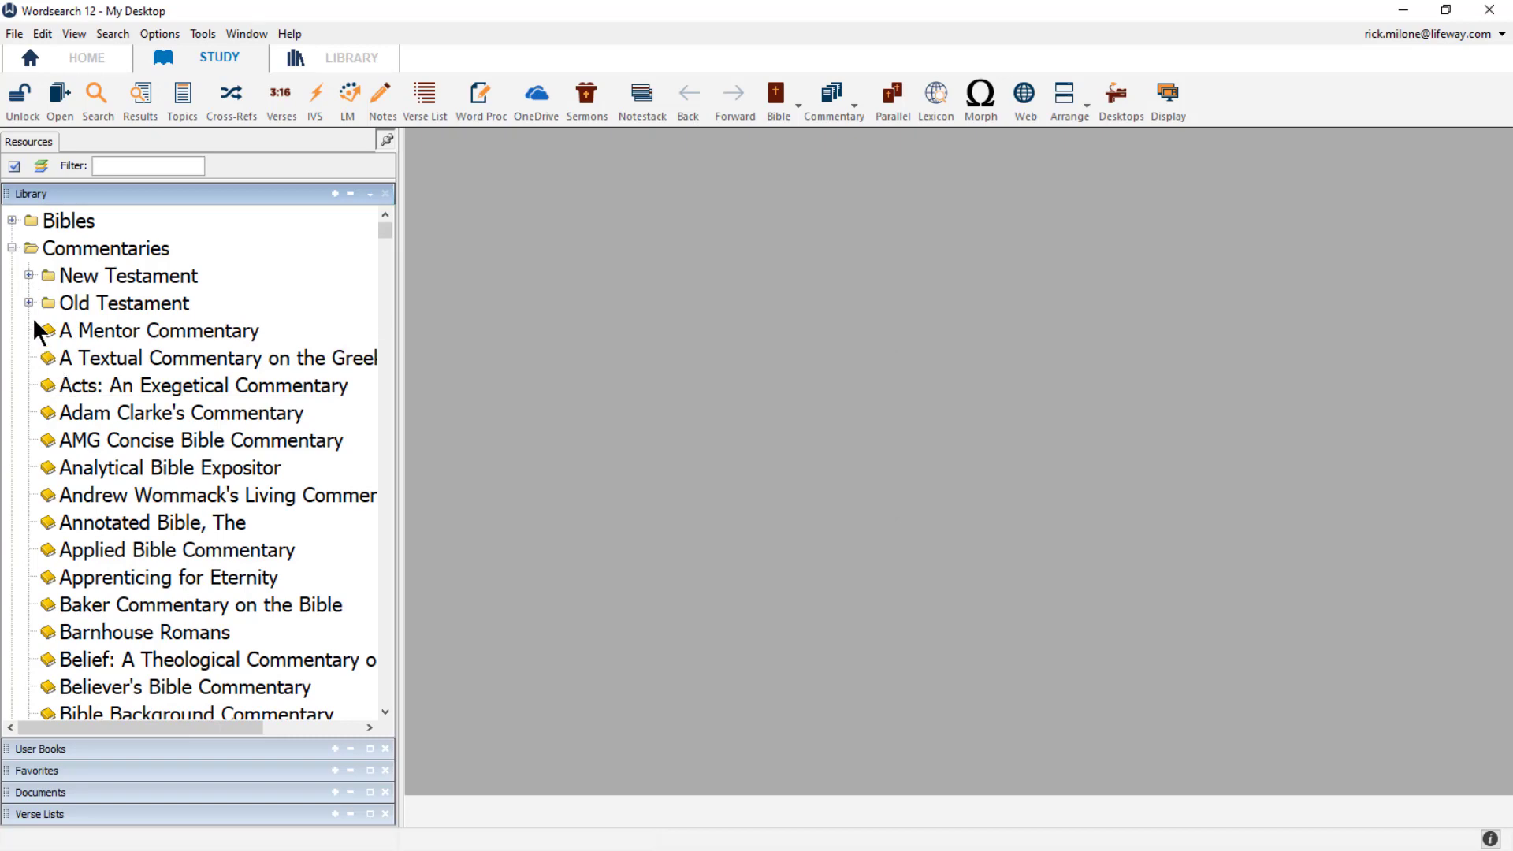
click(13, 249)
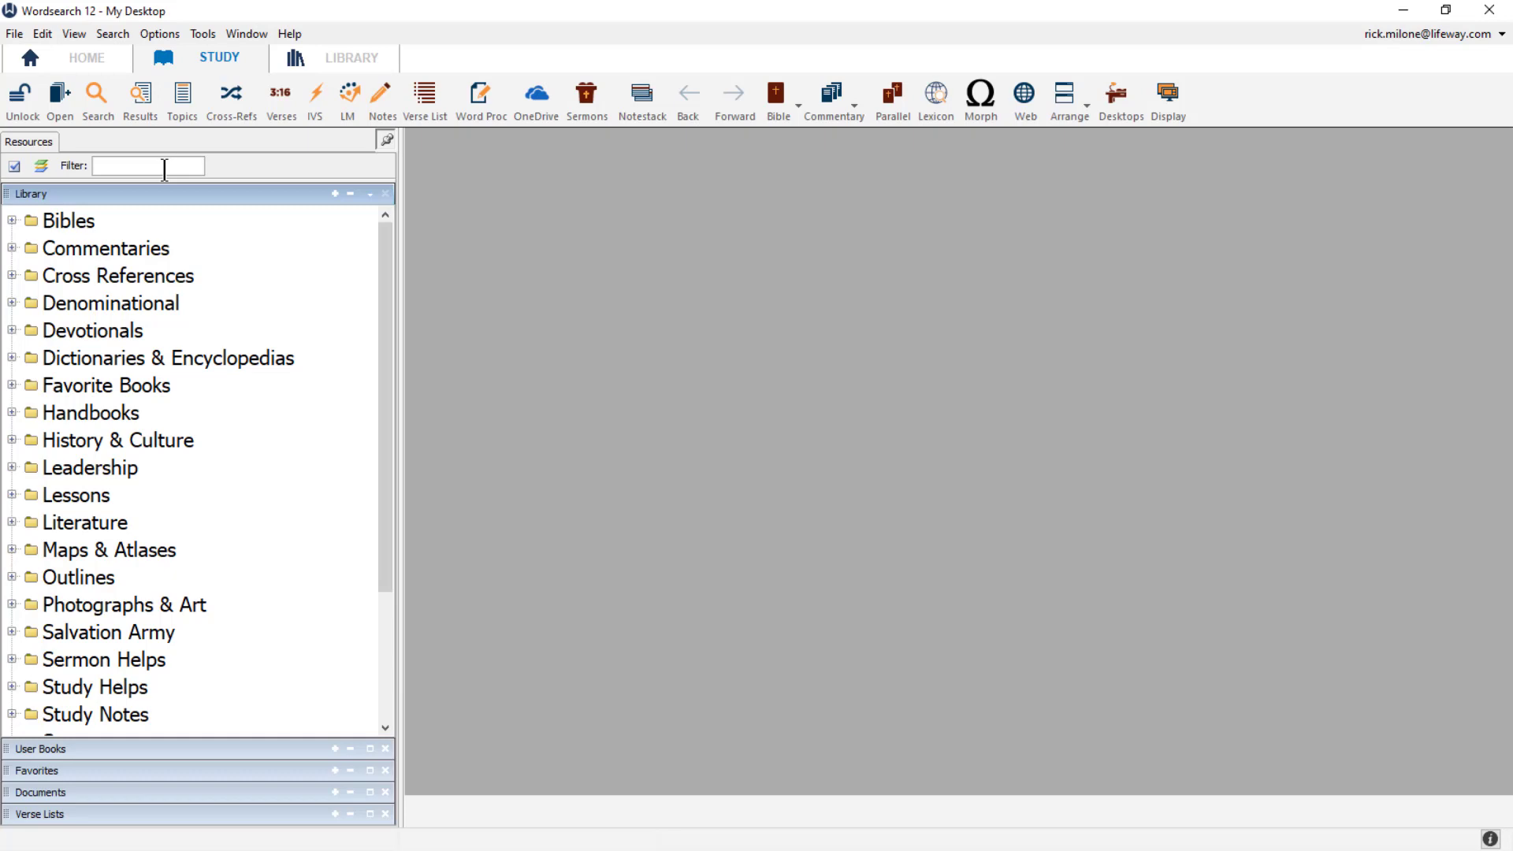
Filter the library by "spurgeon" and collapse the Commentaries, Devotionals, History & Culture and Biographies folders
text(spurgeon)
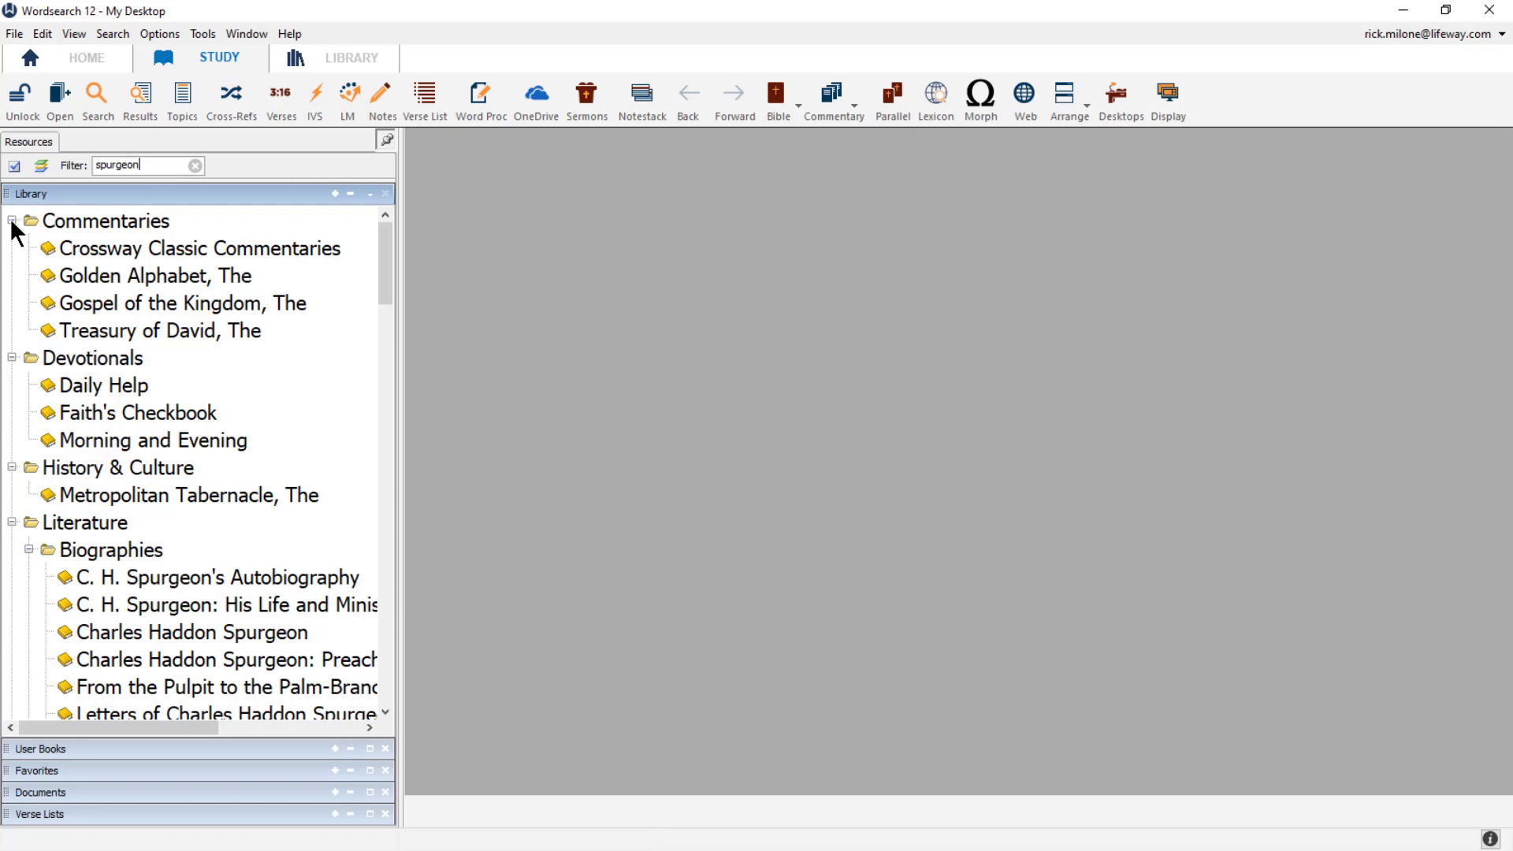
click(12, 220)
click(11, 249)
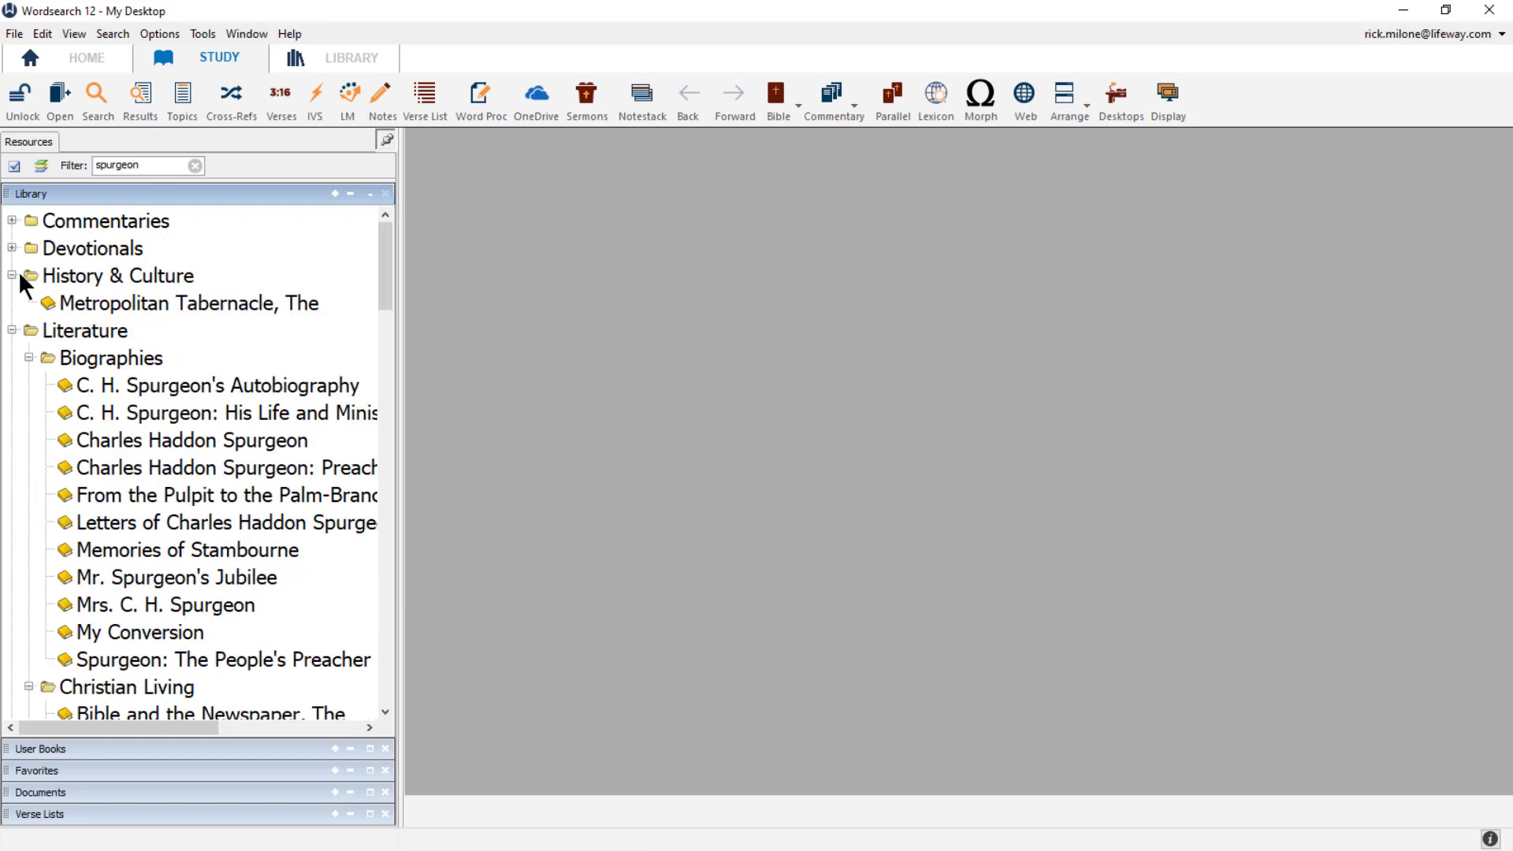
click(12, 275)
click(29, 330)
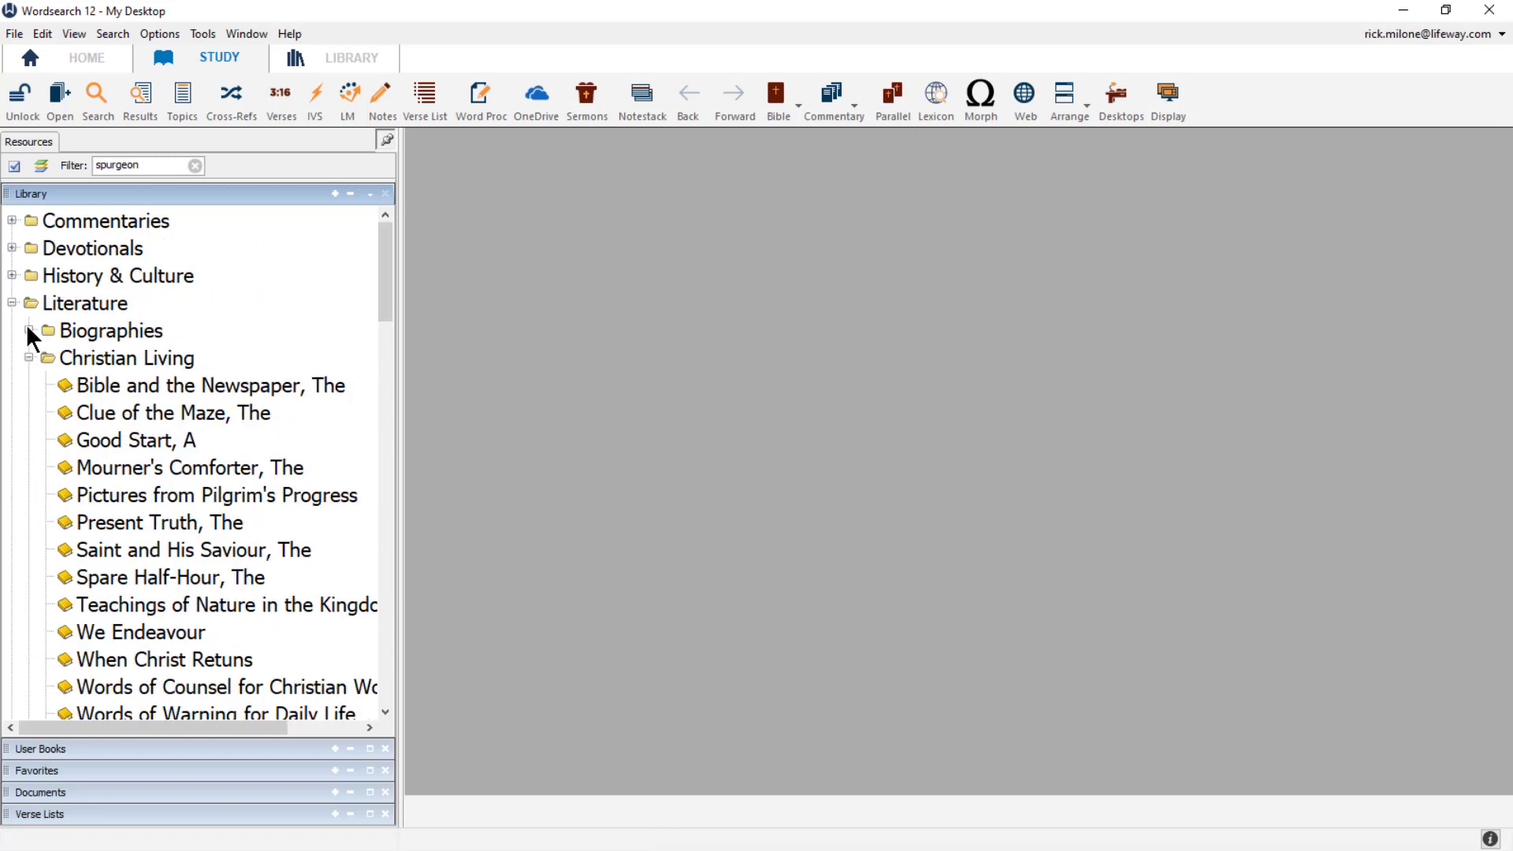
Move "Bible and the Newspaper, The" from Christian Living into a new category named Charles Spurgeon
right_click(153, 397)
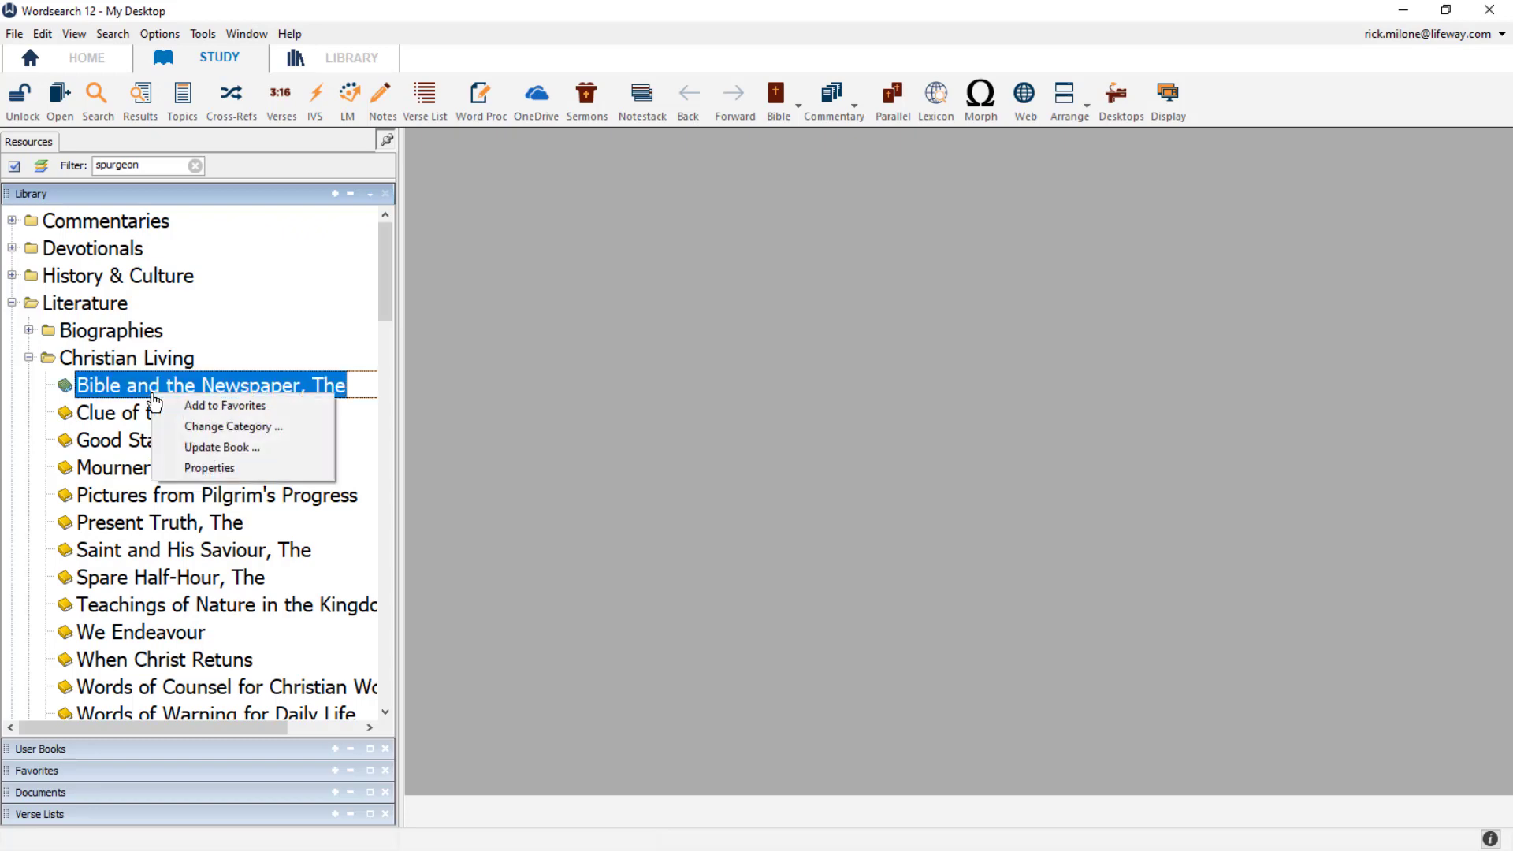
click(196, 425)
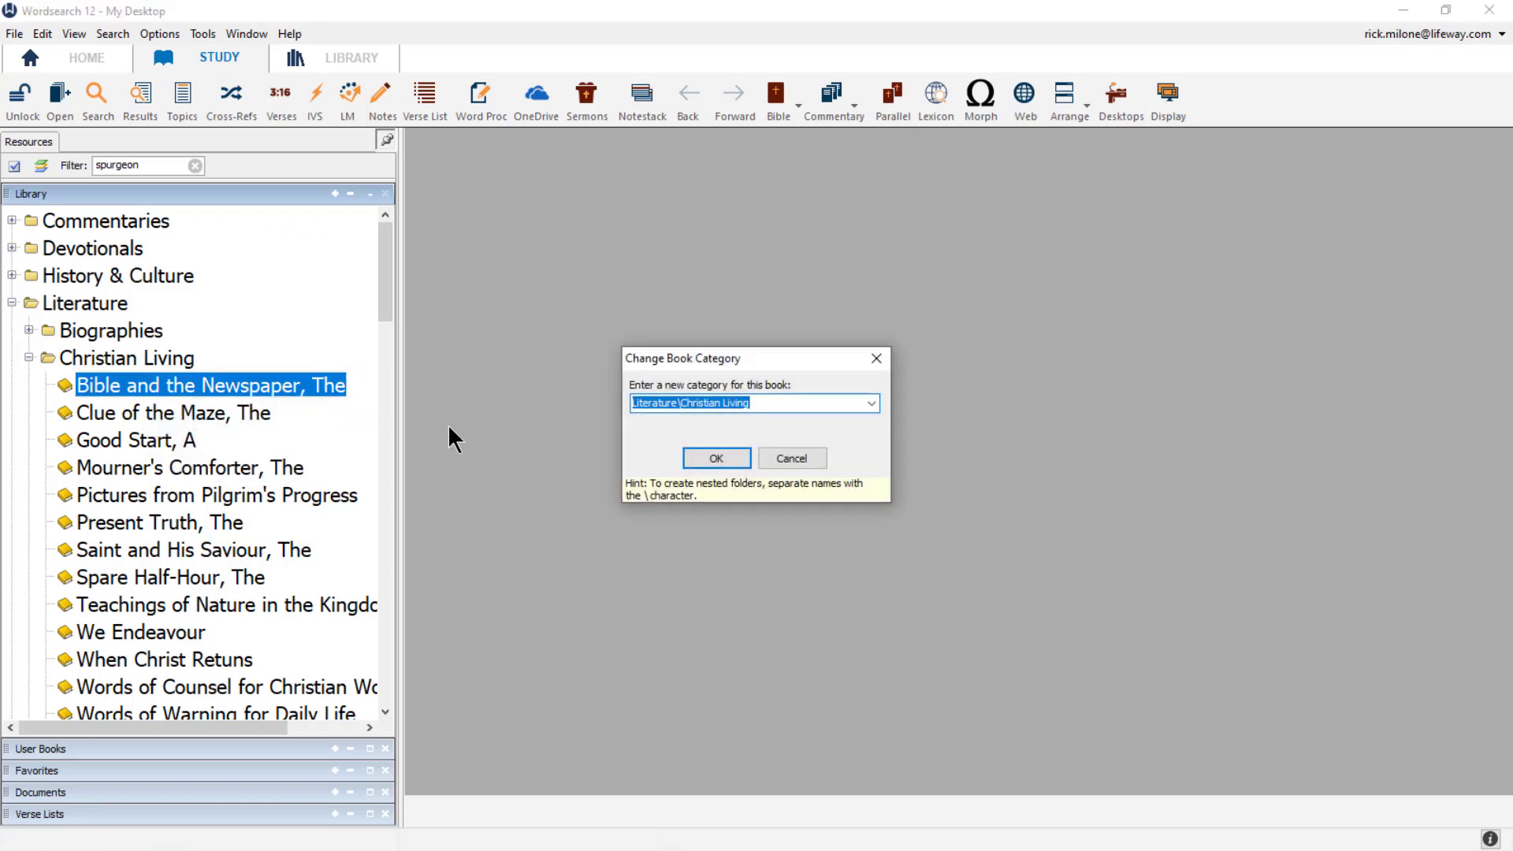
text(Charles )
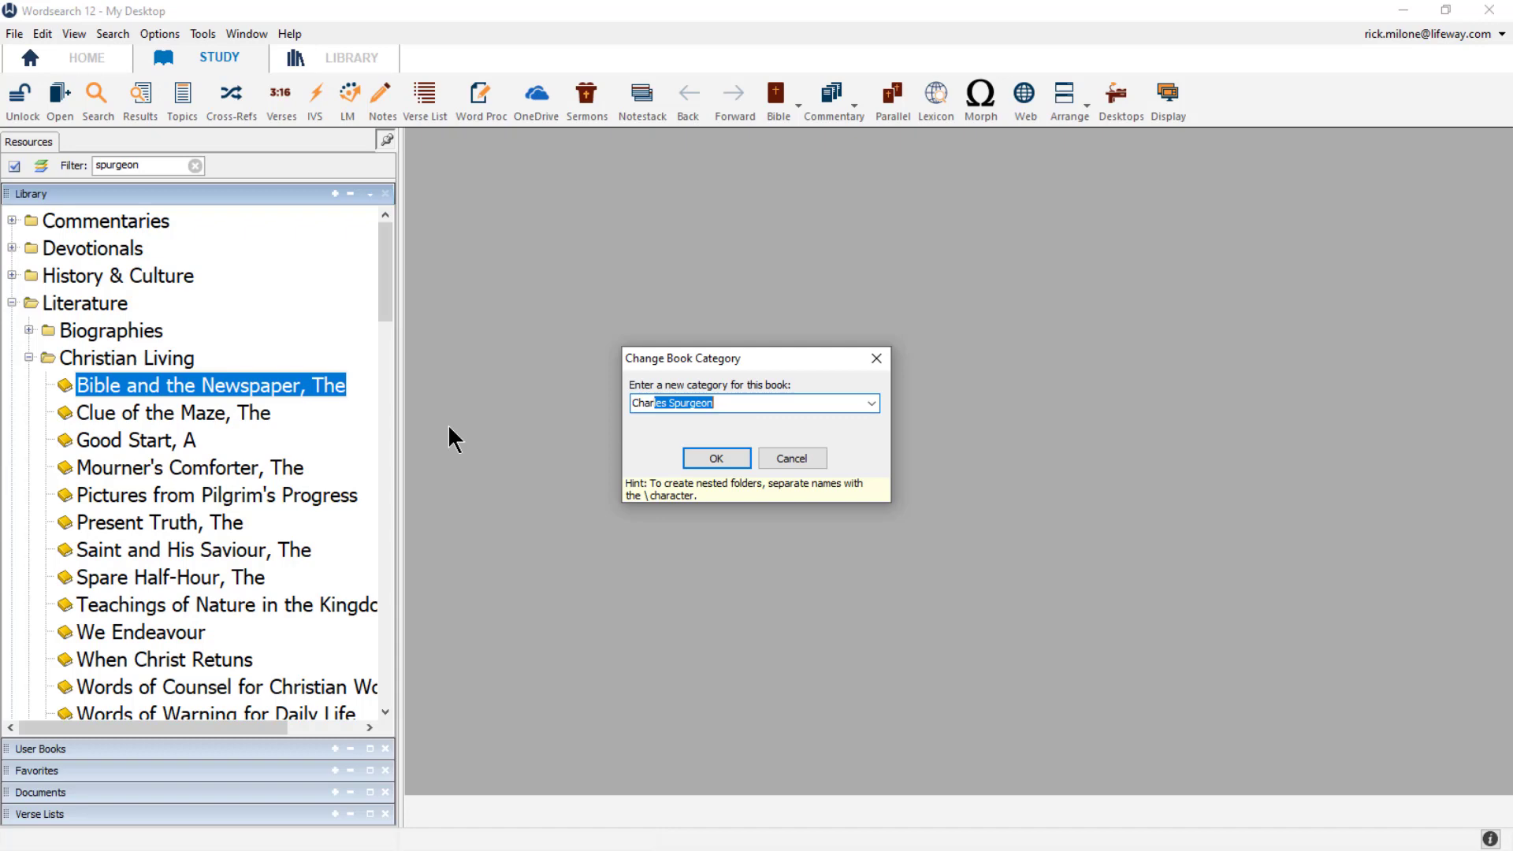
text(Spurgeon)
click(735, 455)
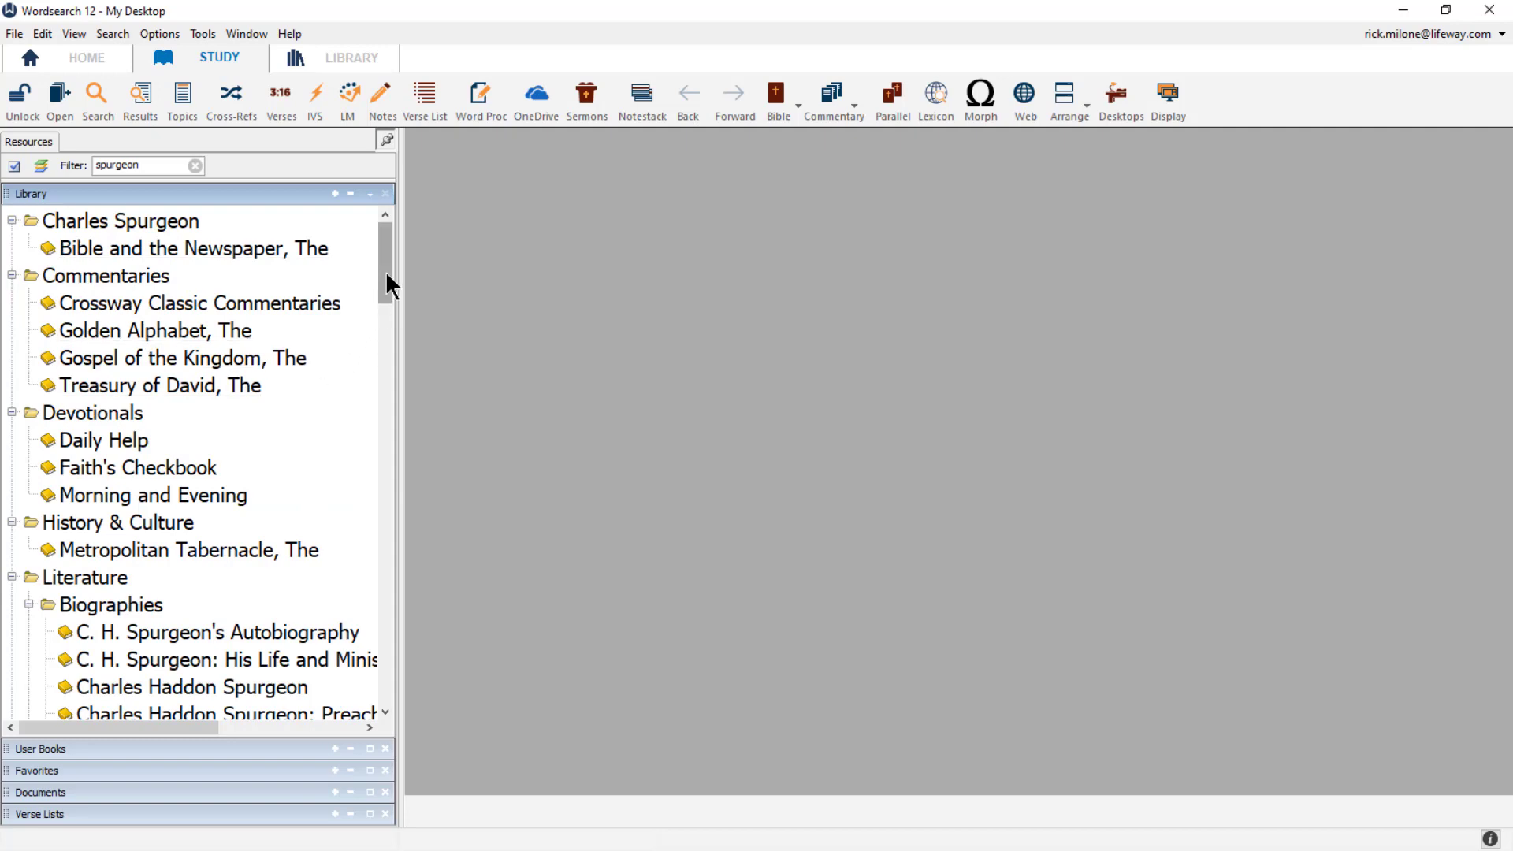
Change the category of "Clue of the Maze, The" under Christian Living to the existing Charles Spurgeon category
drag(387, 274, 379, 356)
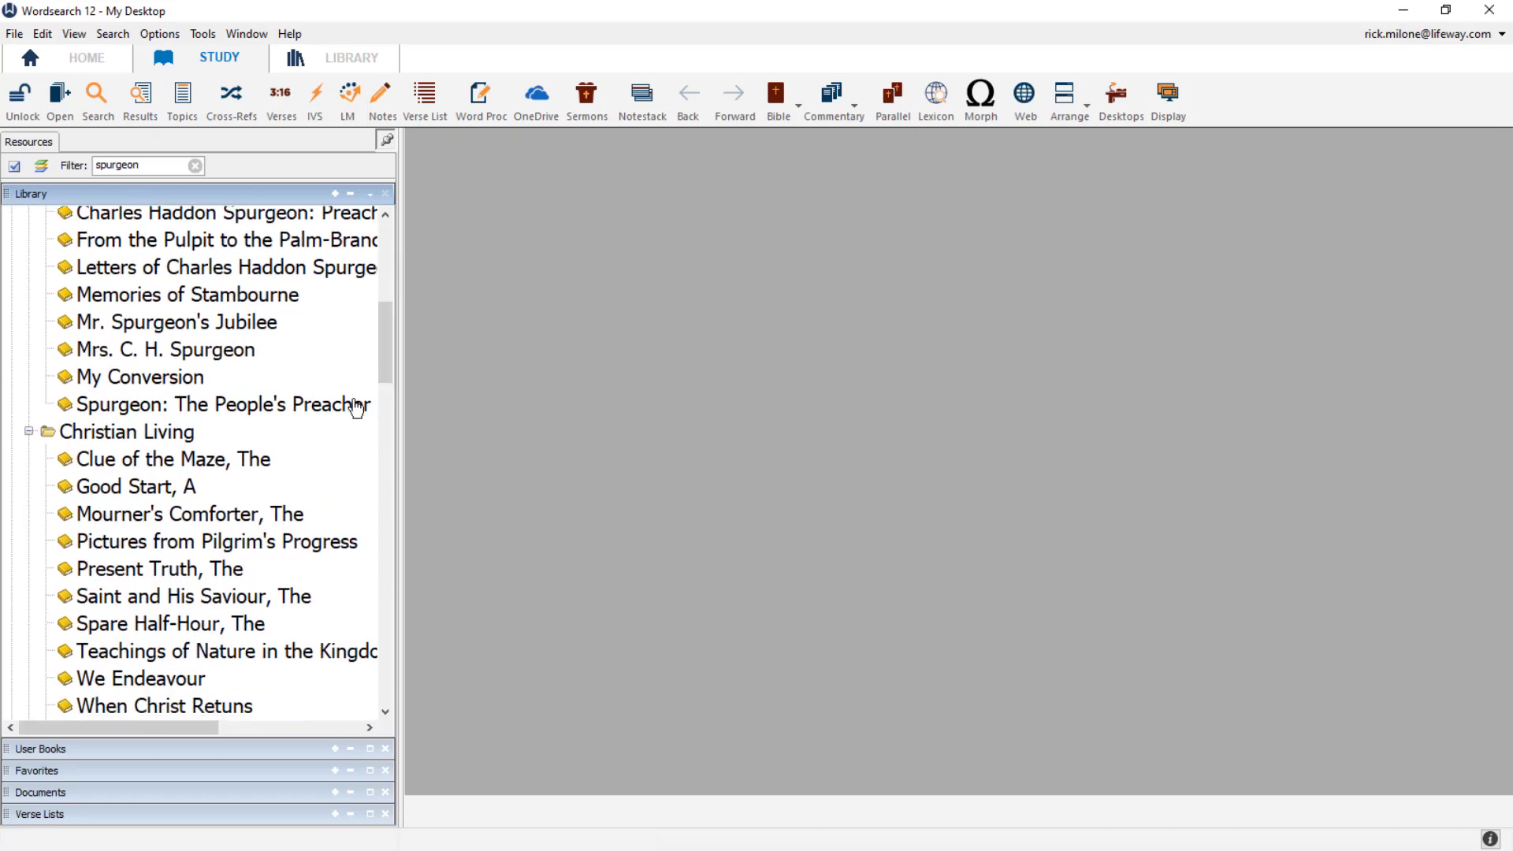
right_click(124, 471)
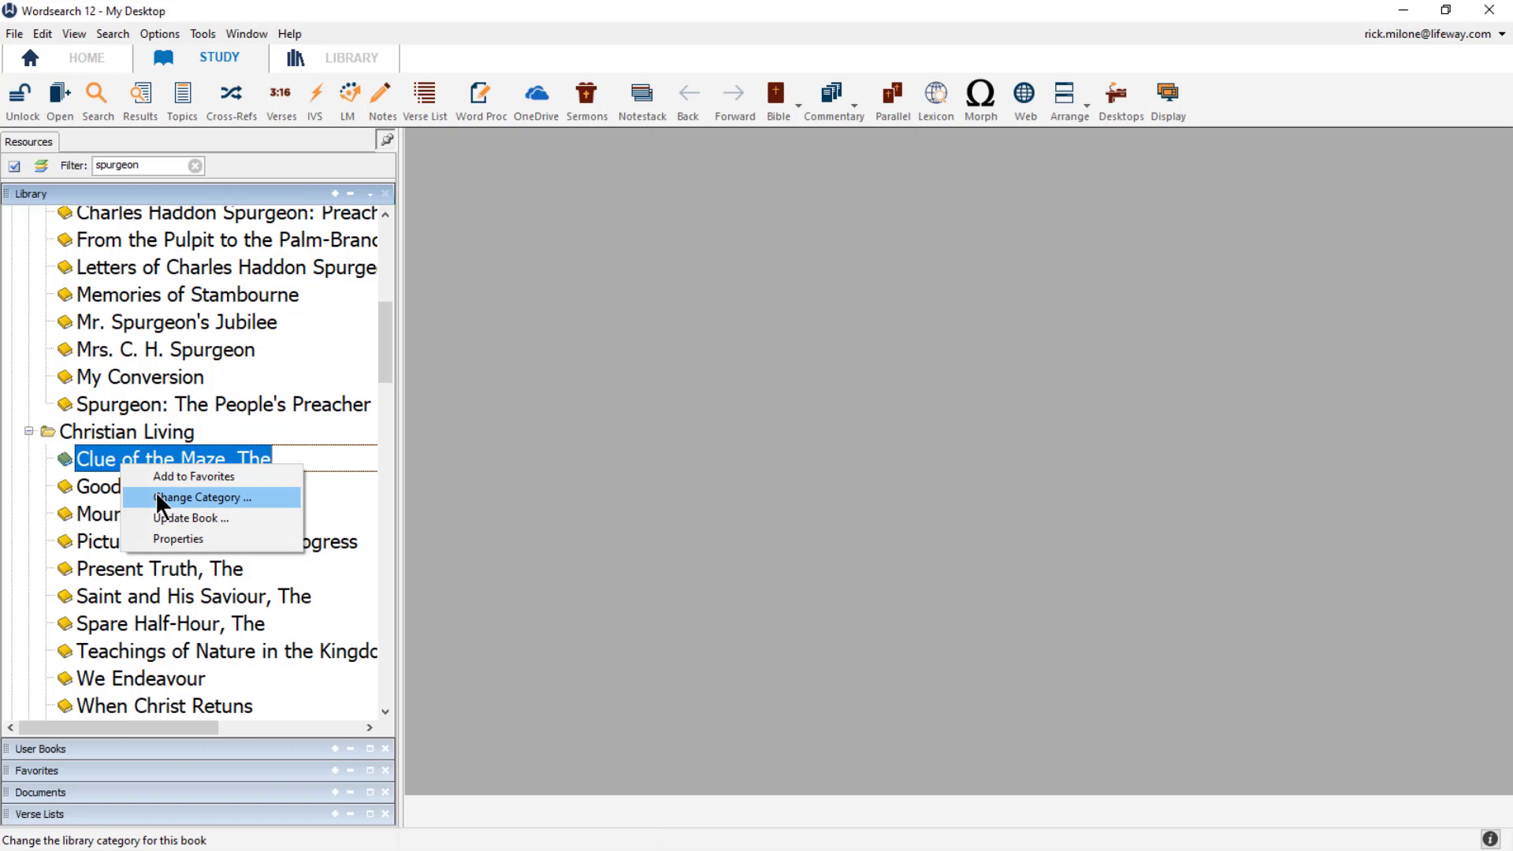
click(156, 495)
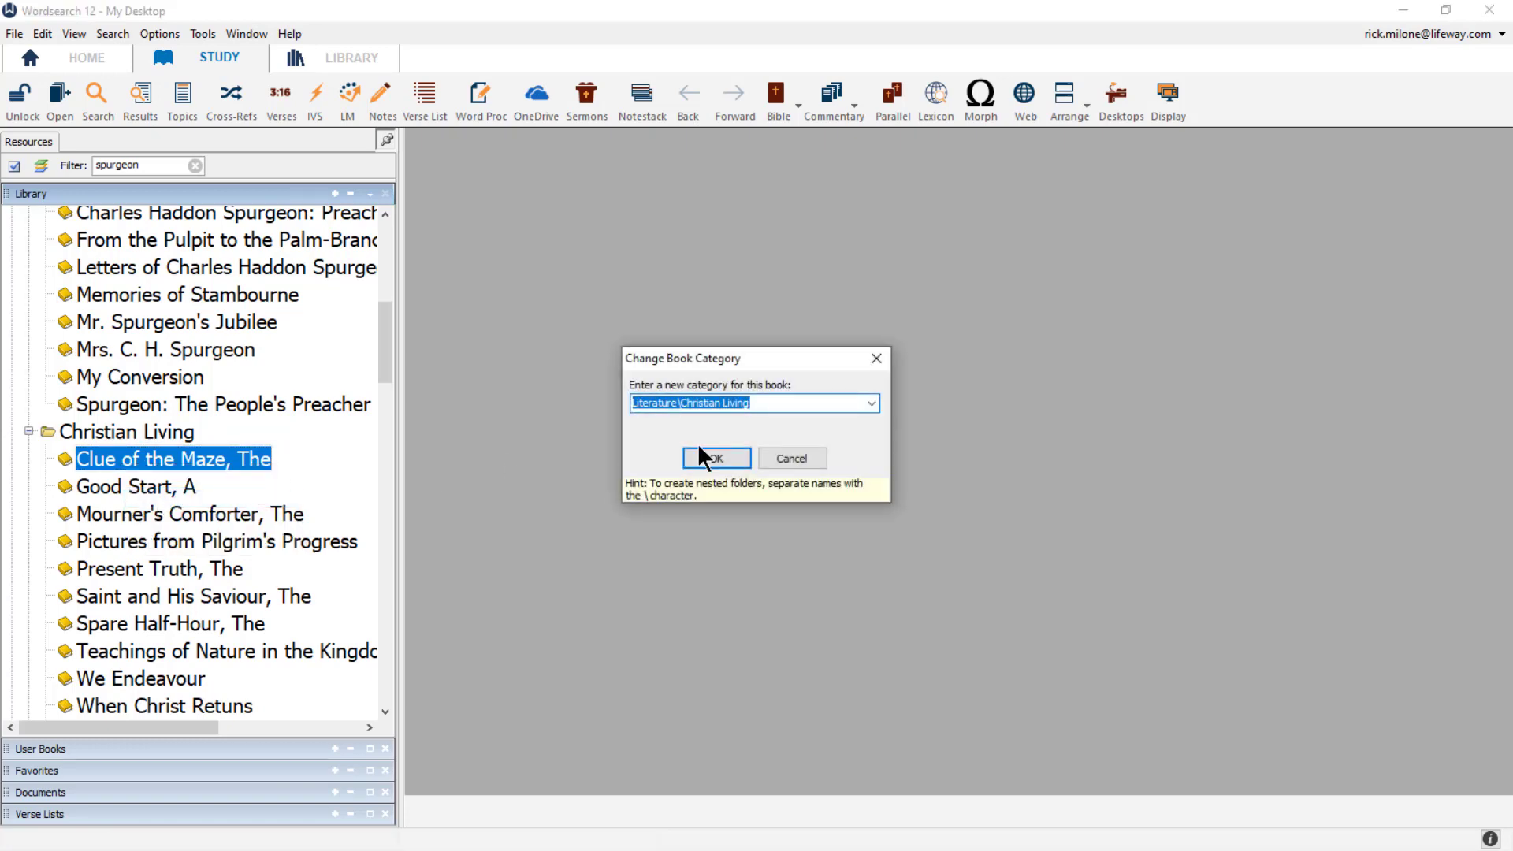
click(871, 403)
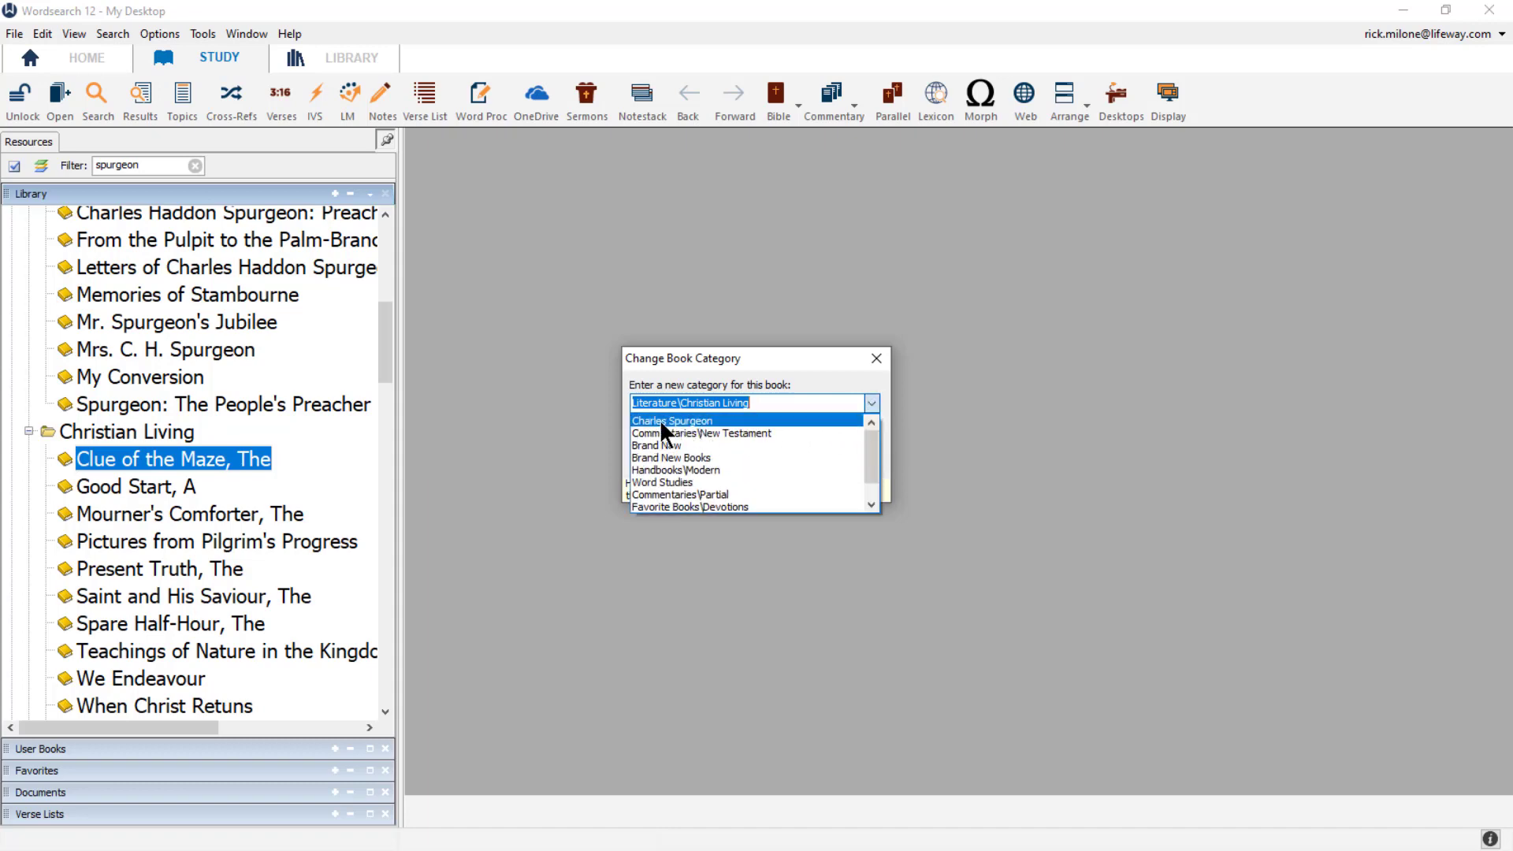
click(660, 420)
click(699, 457)
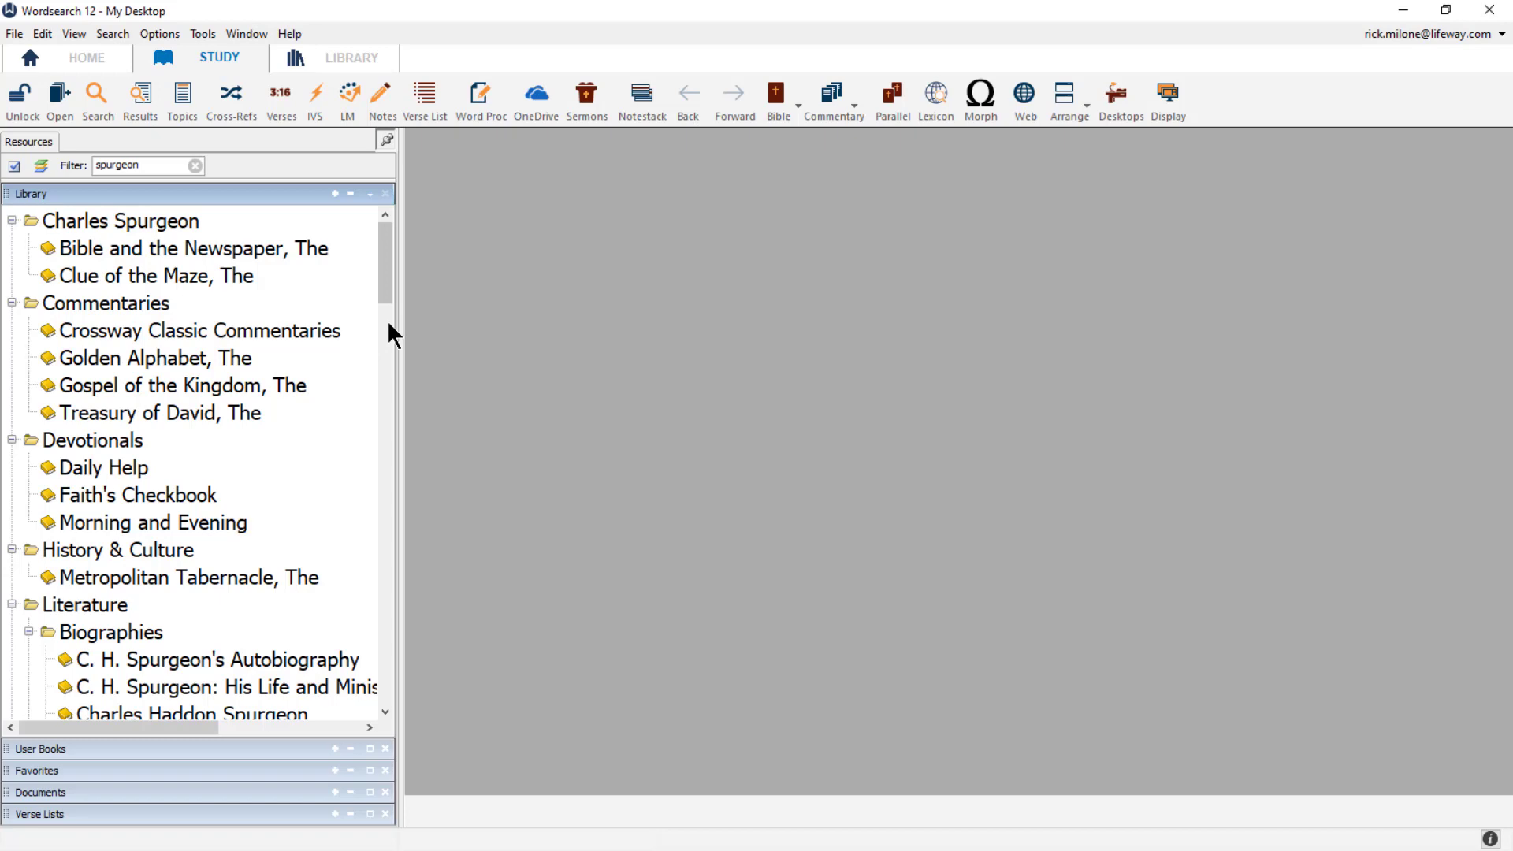
Turn off Display Resource Window in the Books and Windows program settings and switch to the full Library view
click(143, 37)
click(164, 55)
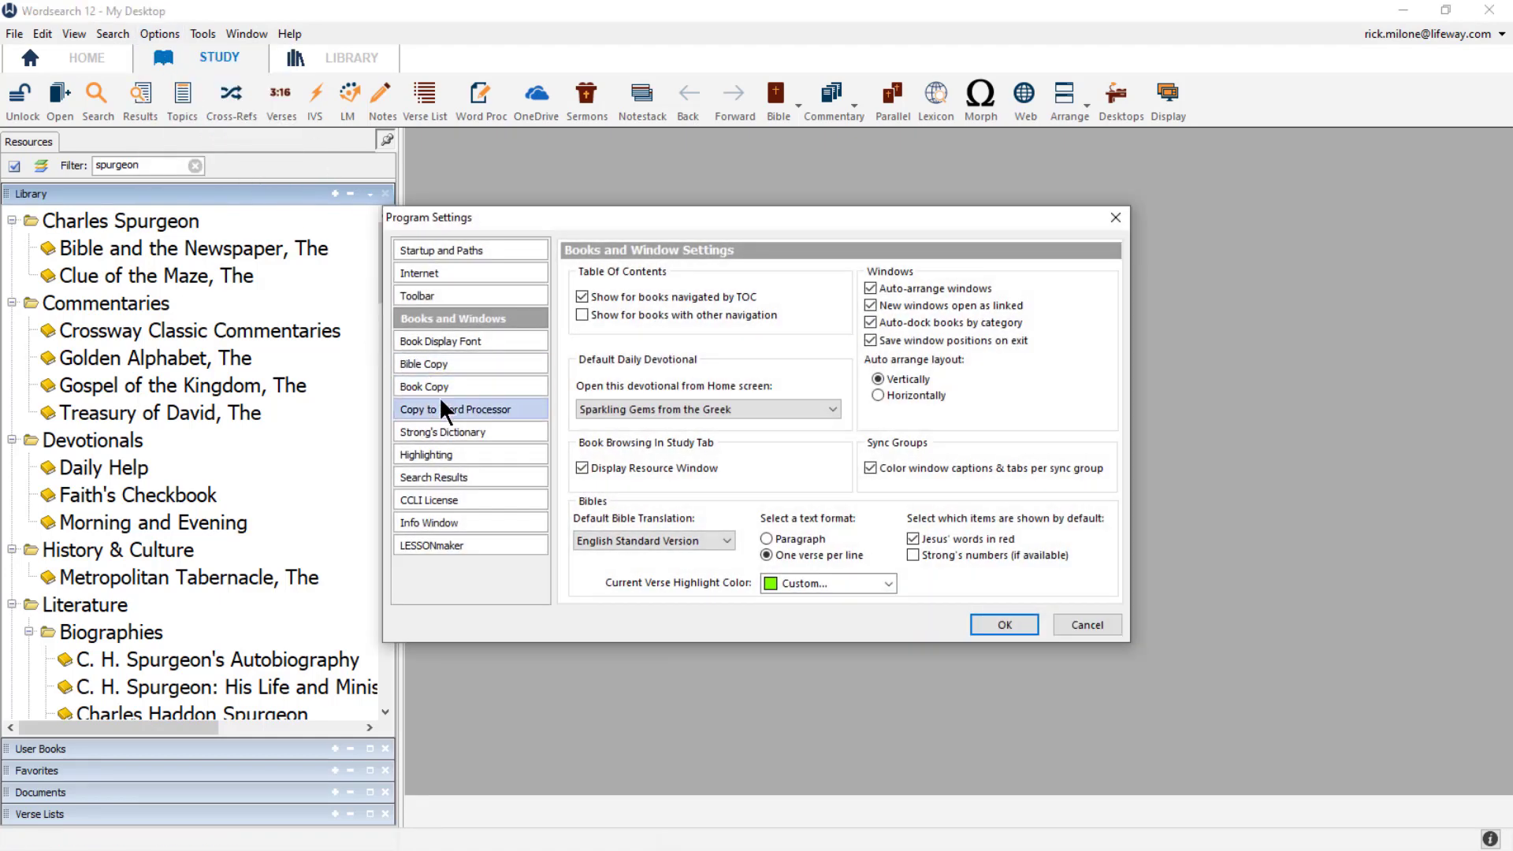
click(600, 467)
click(1031, 629)
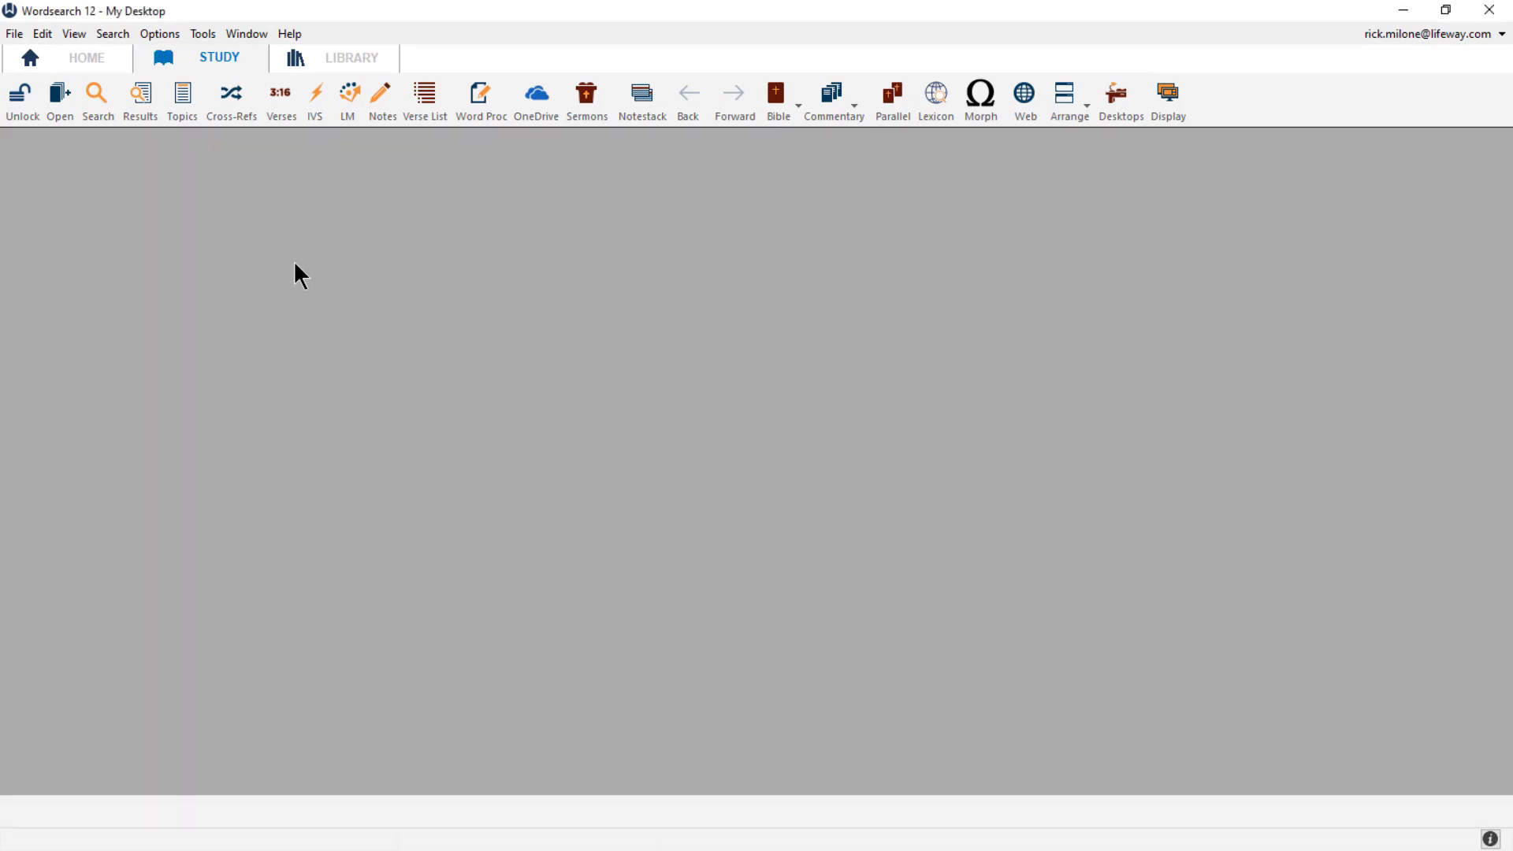
click(312, 60)
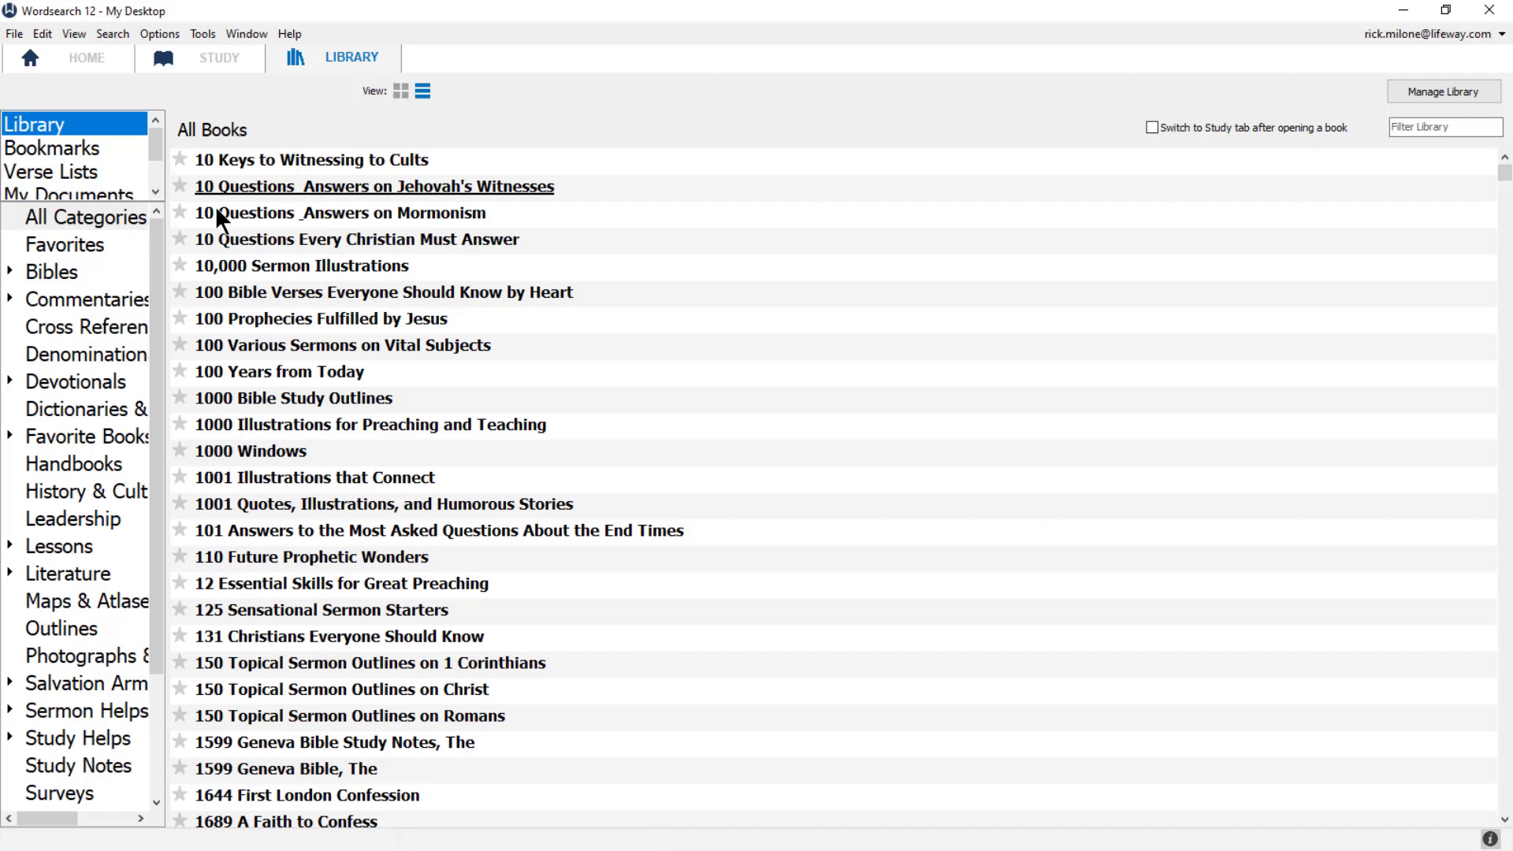